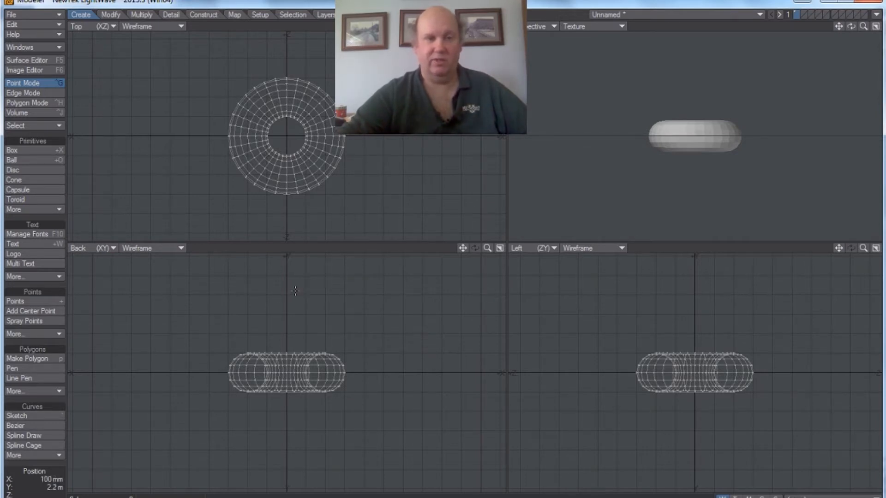
Step: Rotate the toroid -90° about the X axis around the origin so it stands upright
click(111, 14)
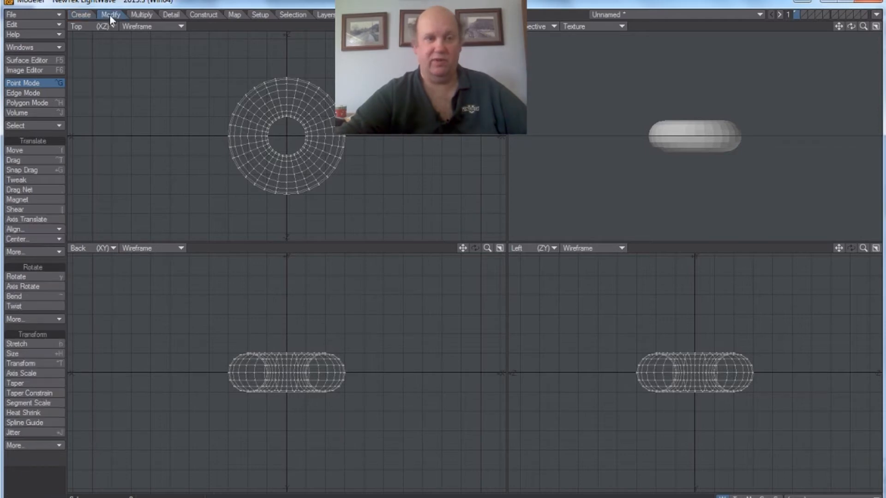
click(27, 277)
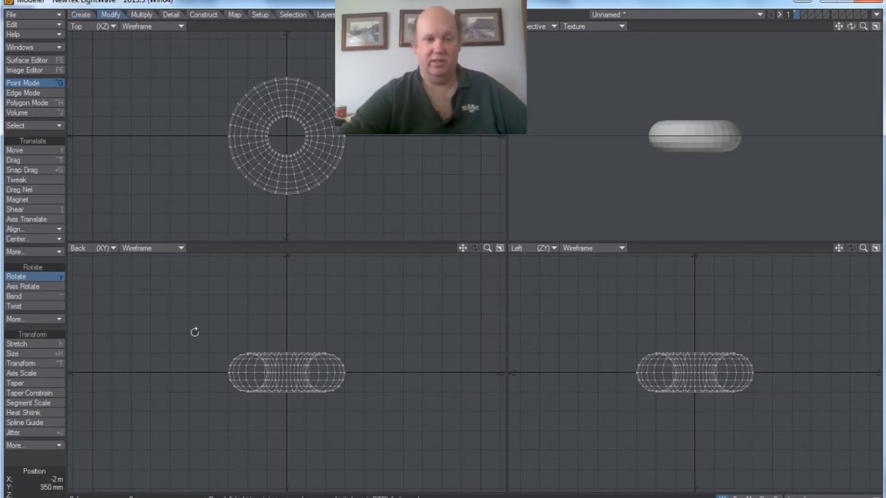
drag(660, 333, 750, 333)
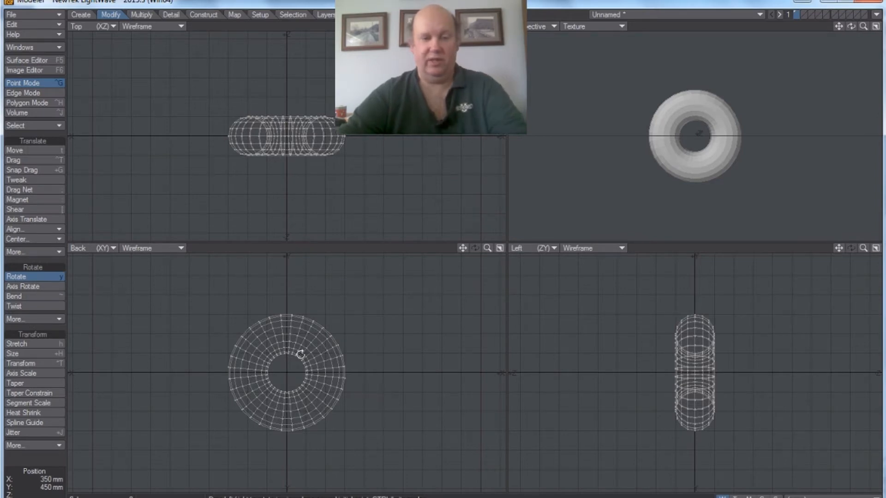
key(n)
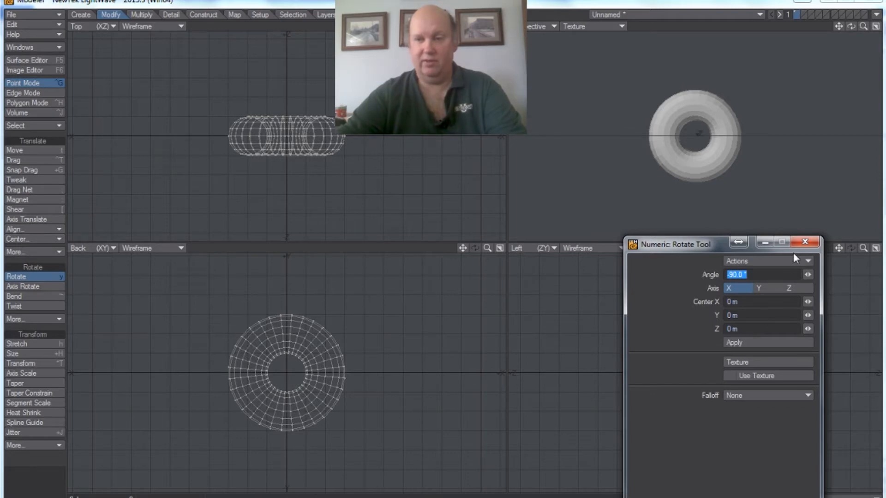
click(805, 244)
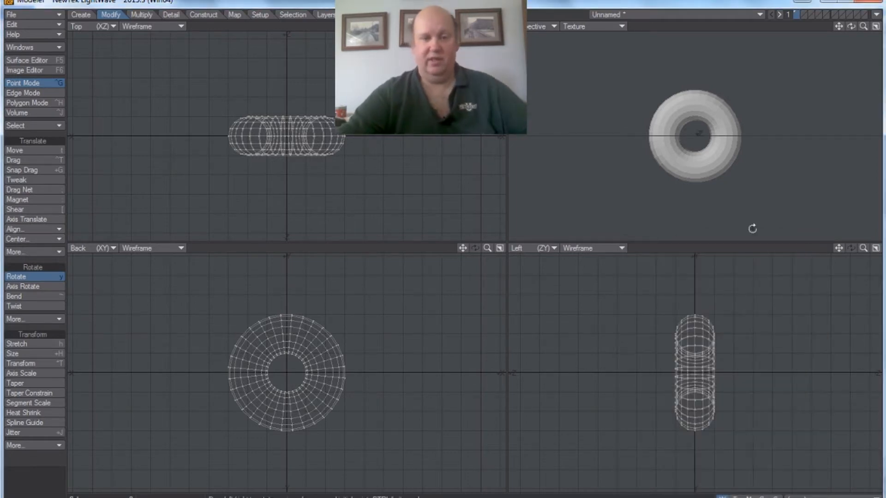
Step: Create a capsule in layer 2, centred on the toroid's hole, with the toroid's layer shown as background
click(803, 13)
click(798, 17)
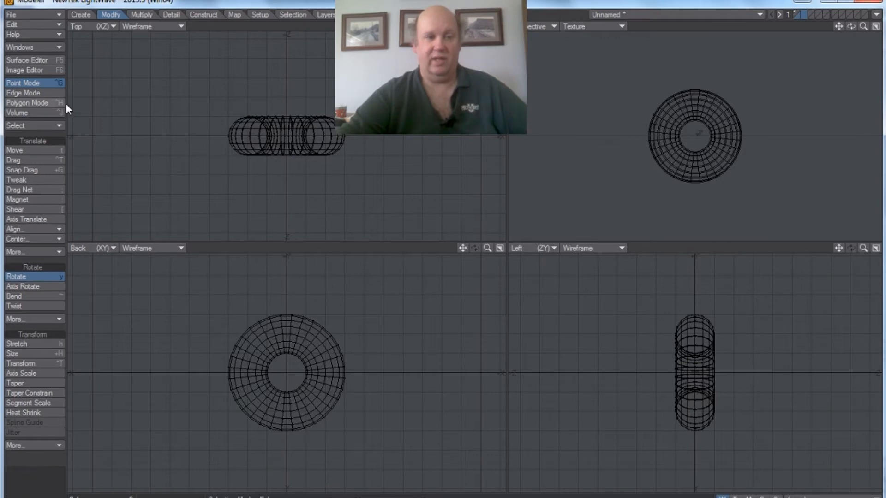
click(80, 15)
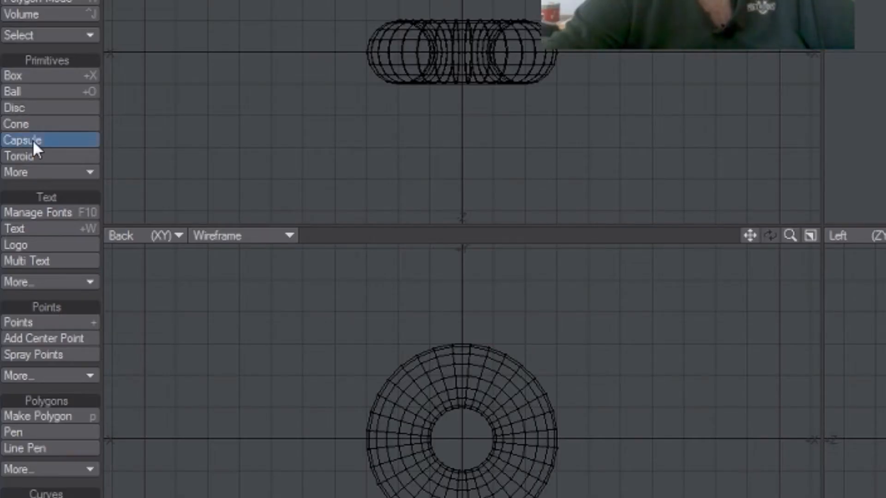
click(32, 140)
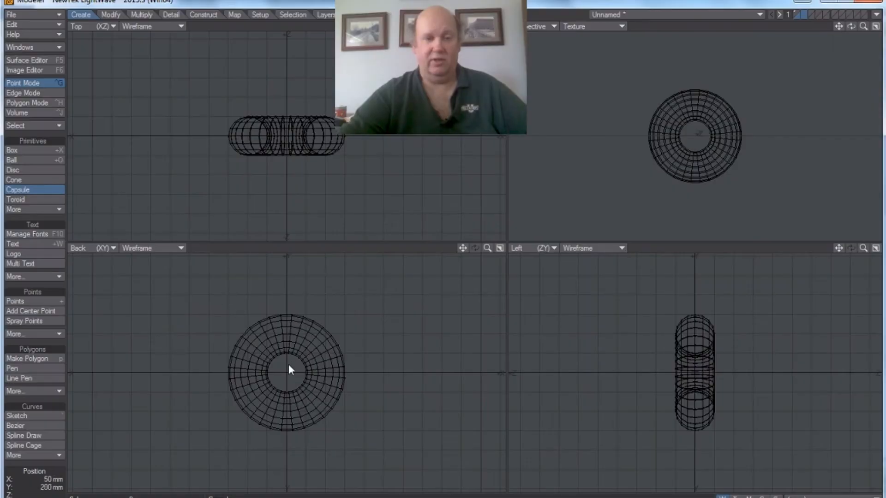
drag(285, 370, 320, 335)
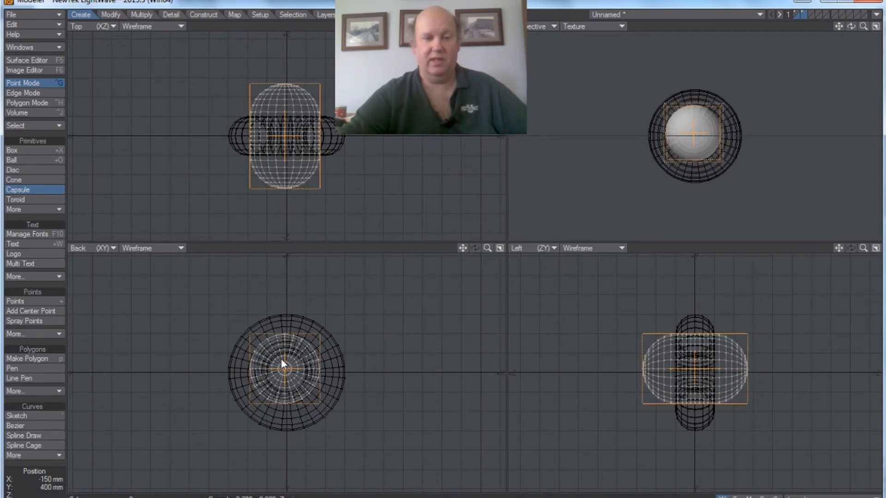
drag(284, 367, 287, 373)
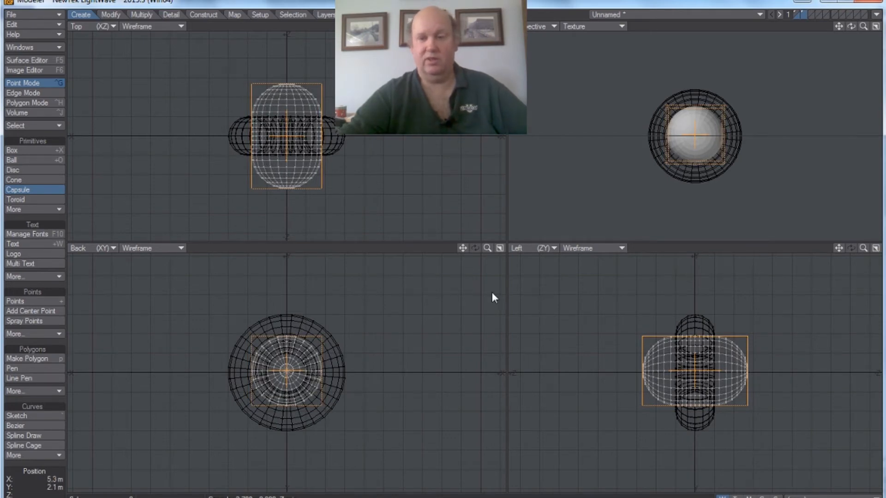
click(15, 192)
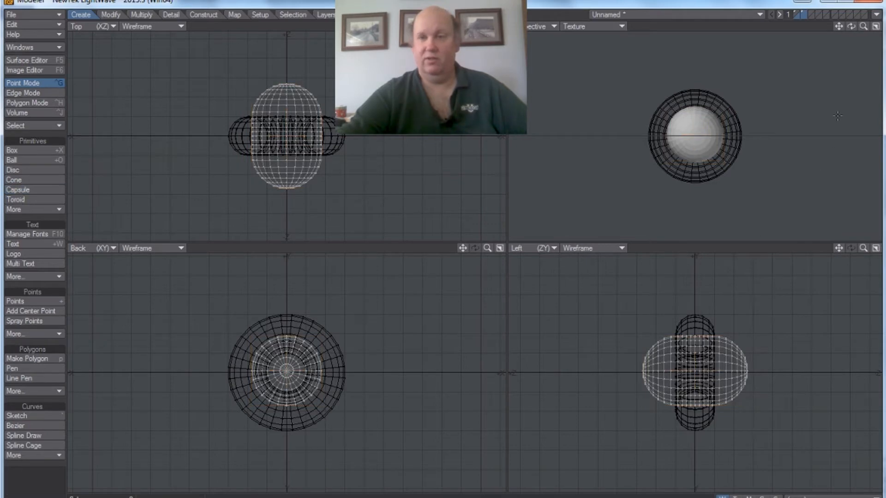
Step: Select all of the capsule's polygons and assign them a new surface named "button"
mouse_move(851, 26)
mouse_down()
mouse_move(875, 30)
mouse_move(852, 28)
mouse_up()
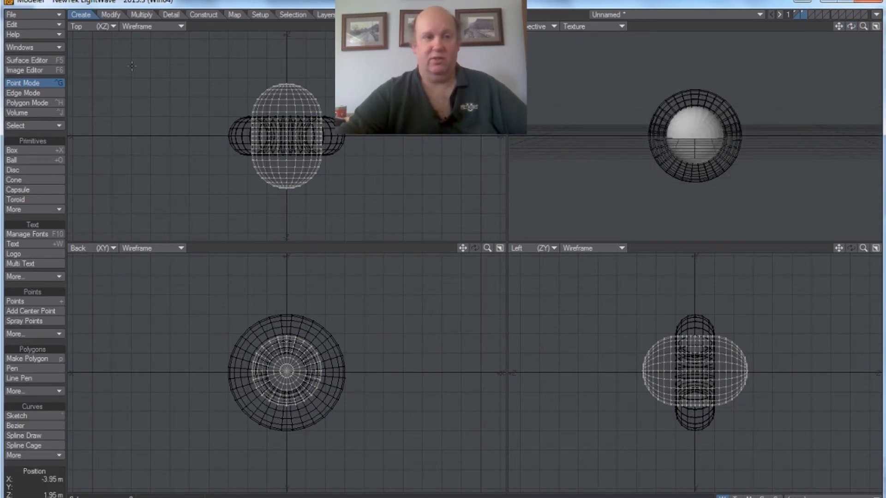
click(40, 105)
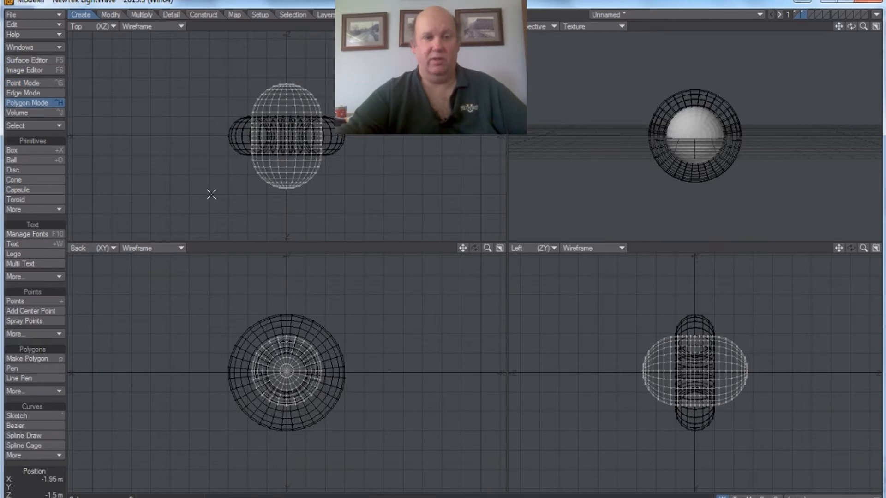
mouse_move(236, 218)
mouse_down()
mouse_move(403, 136)
mouse_move(206, 164)
mouse_move(251, 201)
mouse_up()
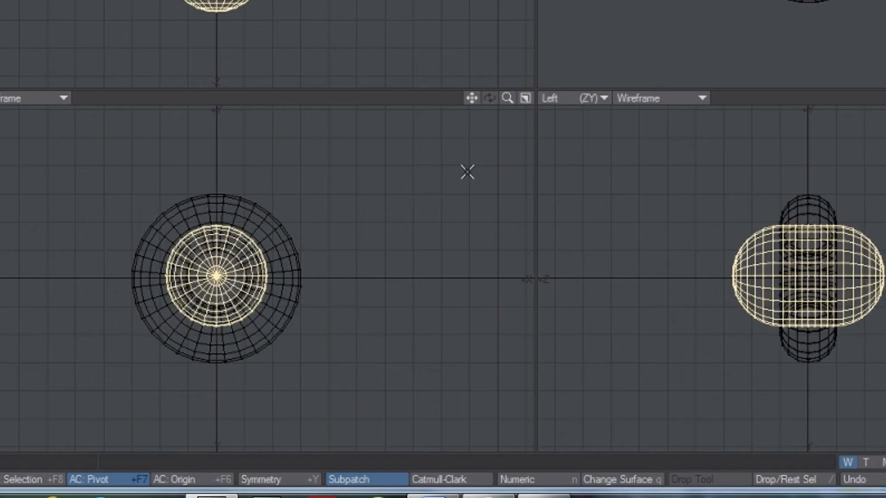
click(616, 479)
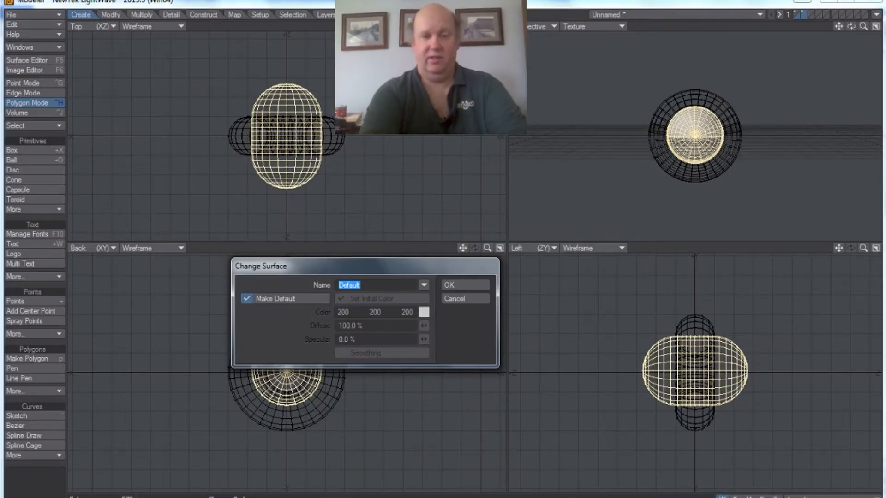
text(button)
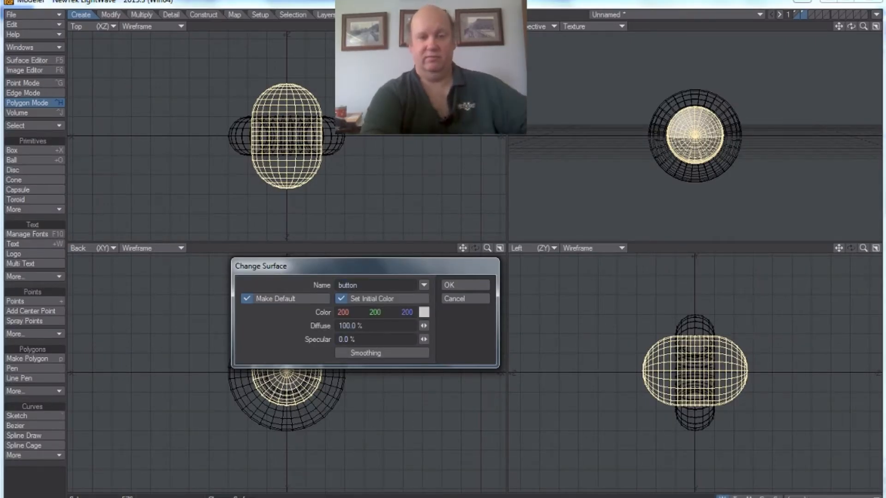
key(Return)
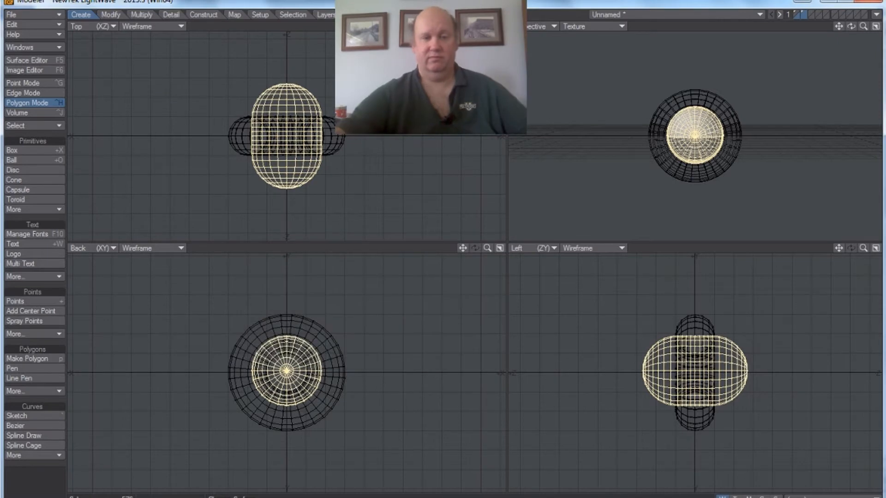
Step: Select all of the toroid's polygons in layer 1 and assign them a new surface named "ring"
click(796, 12)
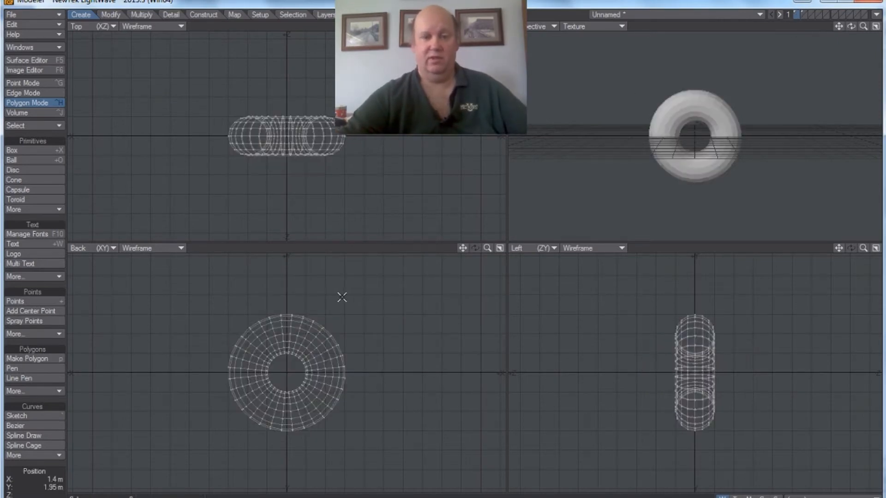
mouse_move(212, 316)
mouse_down()
mouse_move(303, 474)
mouse_move(326, 300)
mouse_move(311, 302)
mouse_up()
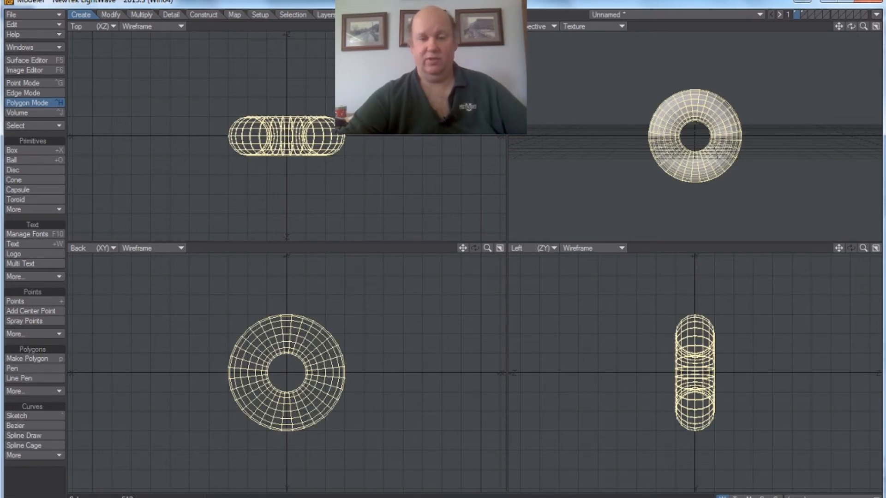
key(q)
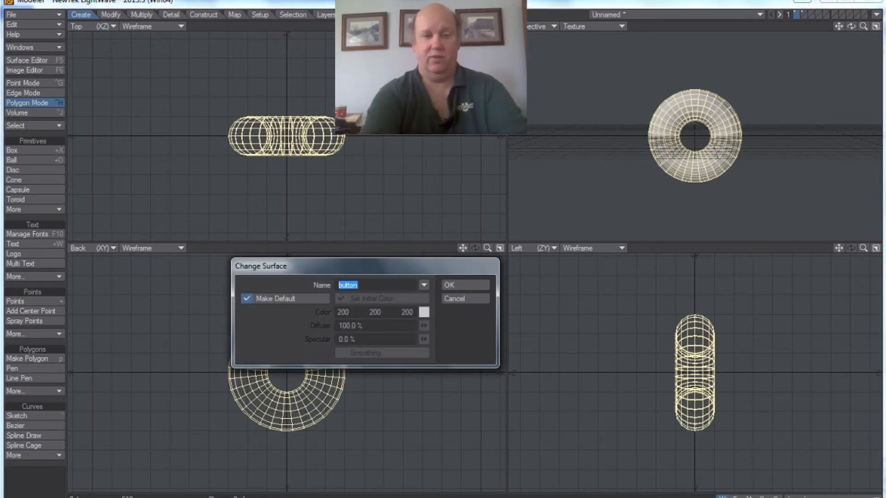
text(ring)
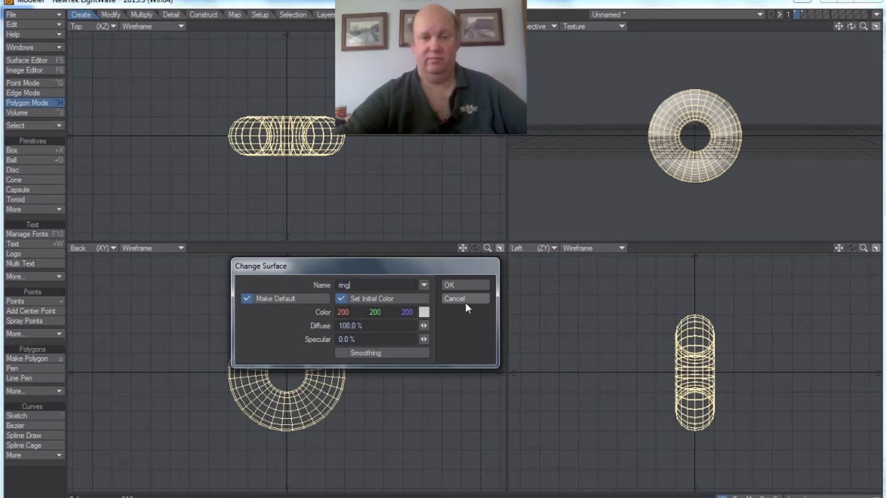
click(461, 287)
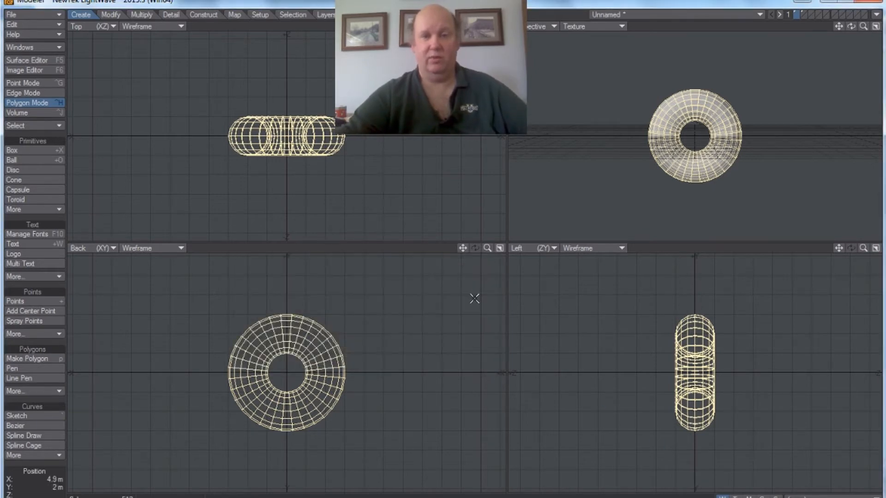
Step: Save the object as "buttonmodel" in the tutorials folder and send it to Layout
click(59, 15)
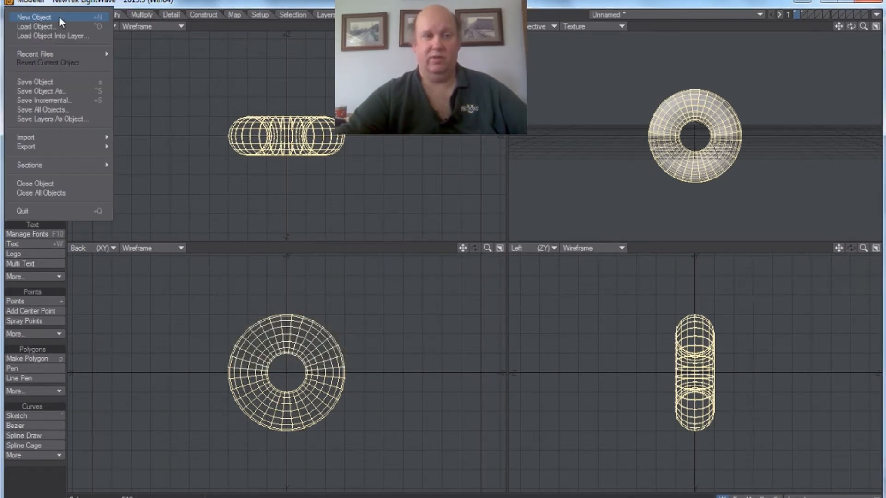
click(51, 93)
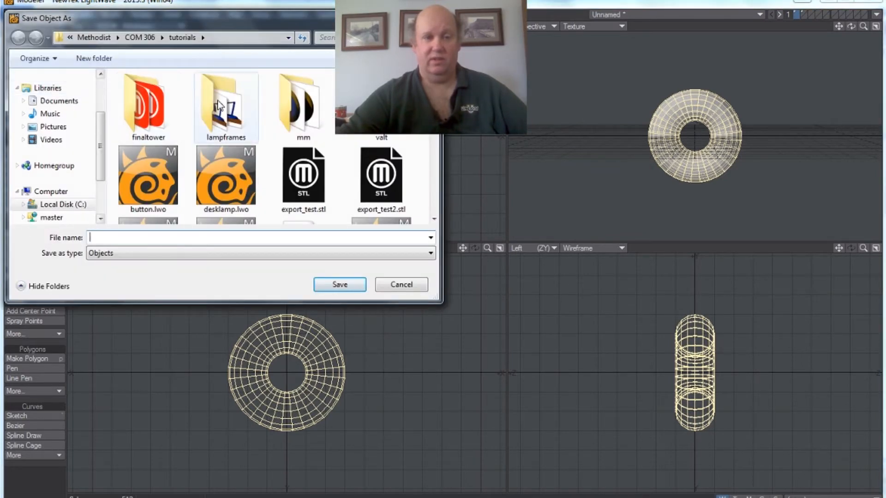
text(b)
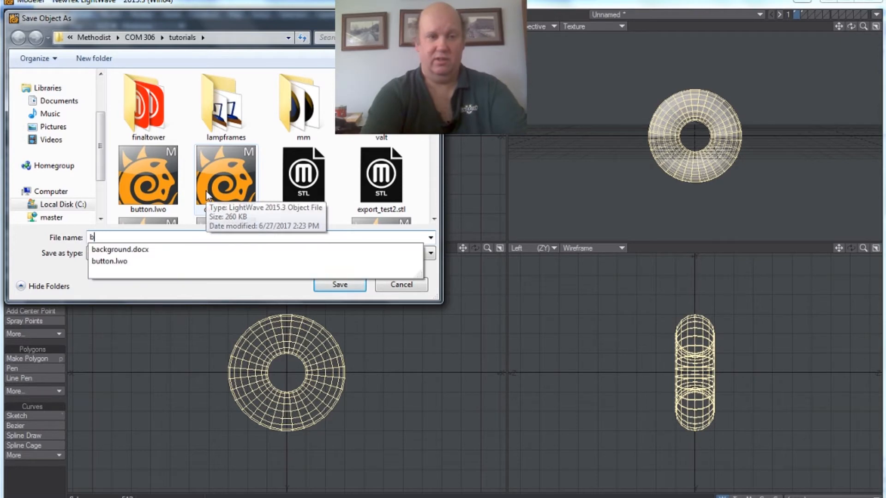
text(uttonmodel)
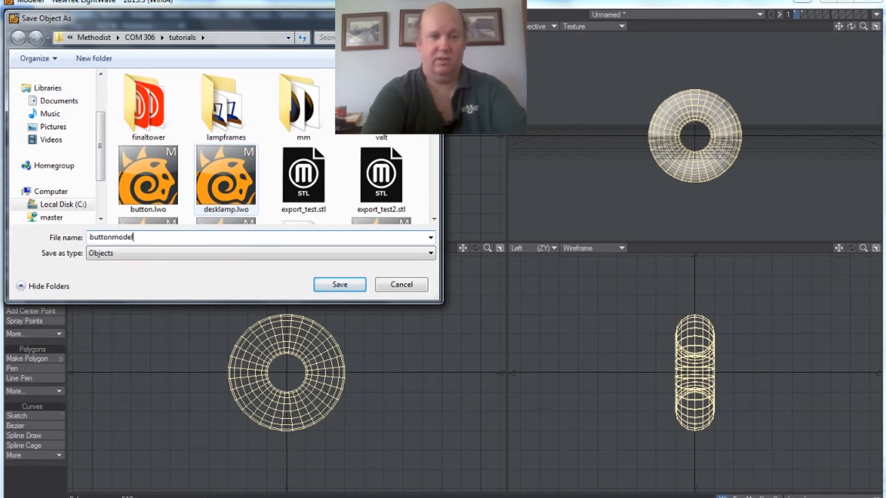
key(Return)
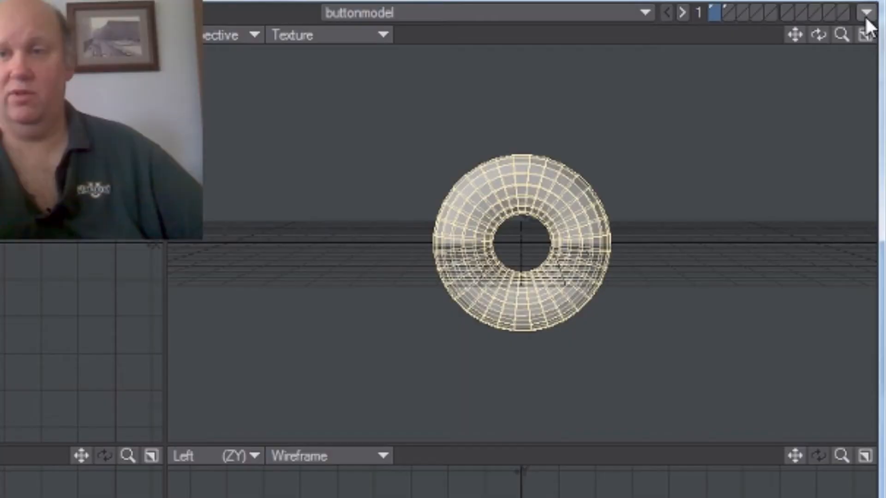
click(877, 14)
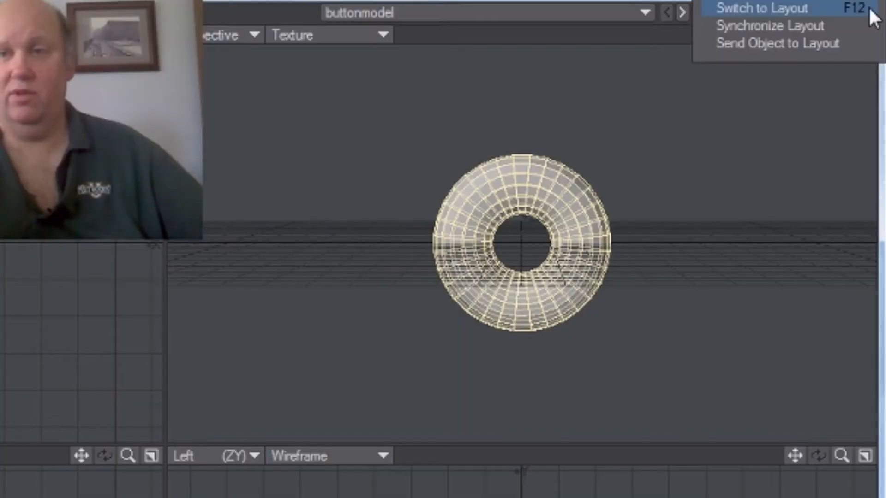
click(849, 46)
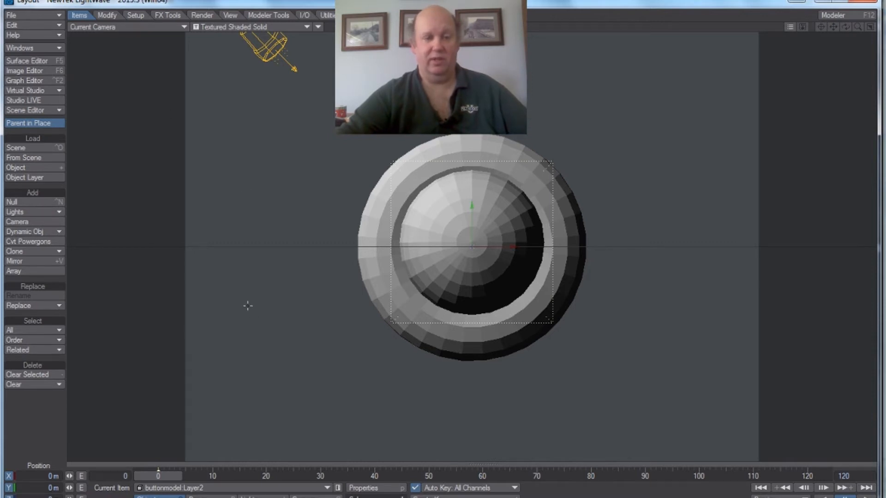
Step: Move the camera closer and to about 872 mm in X, with its heading rotated to about -6.8° and pitch to about -0.2°
key(shift+c)
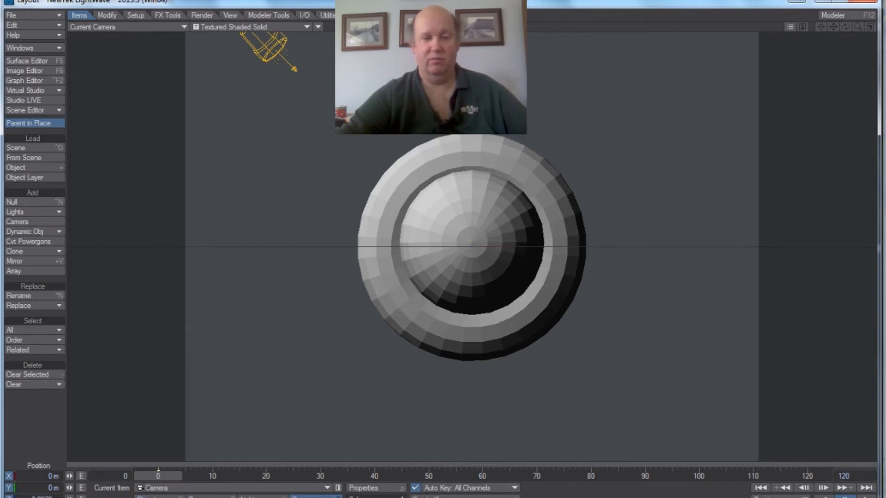
drag(462, 323, 541, 118)
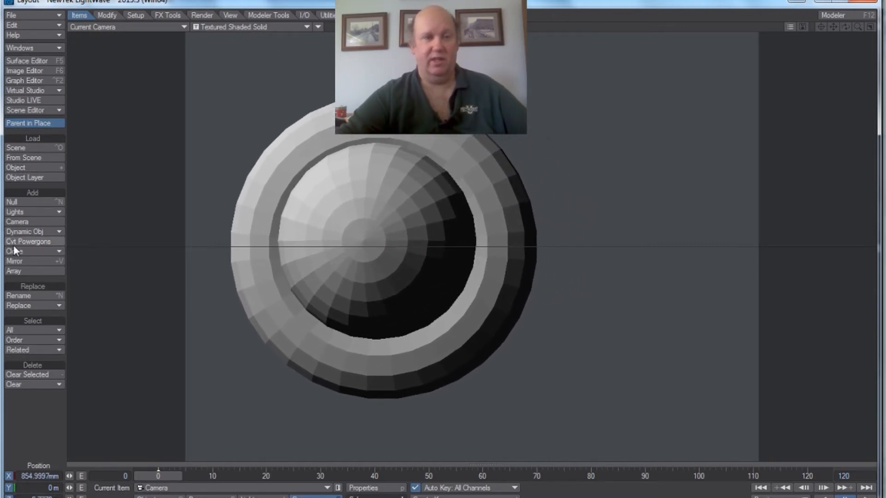
click(107, 15)
click(32, 193)
drag(208, 260, 183, 258)
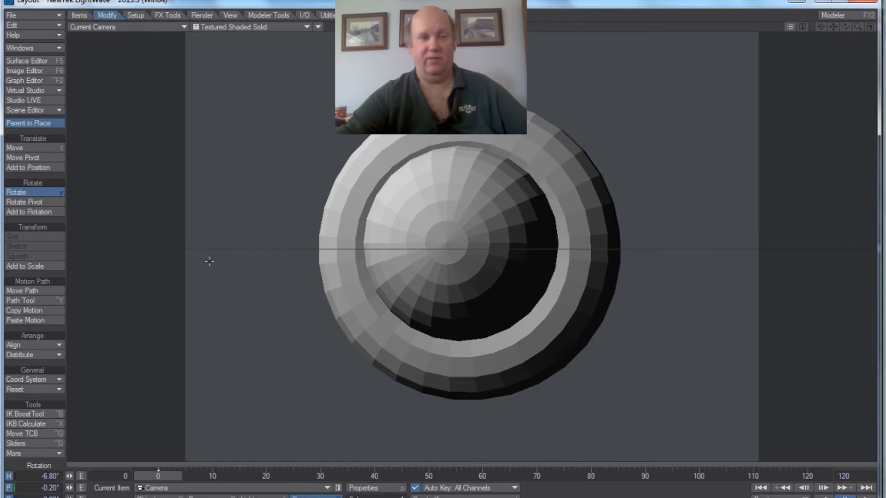
click(41, 148)
drag(290, 288, 292, 257)
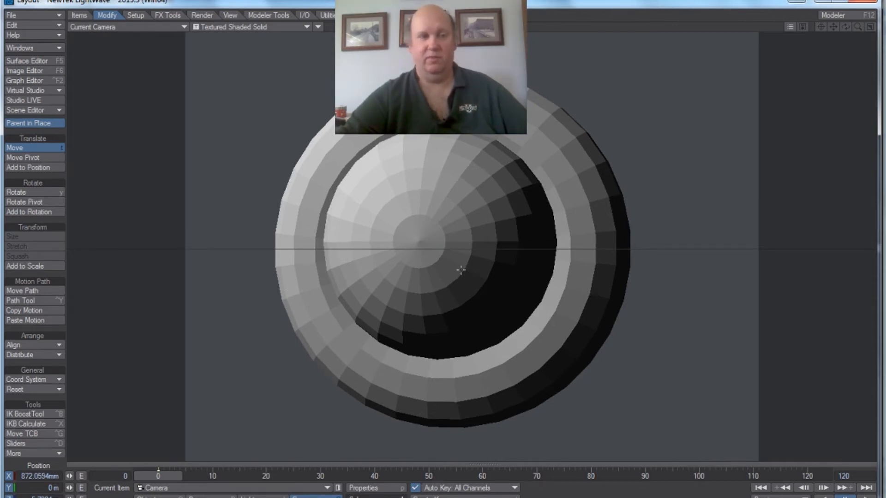
Step: Turn on smoothing for the button surface of buttonmodel in the Surface Editor
click(32, 60)
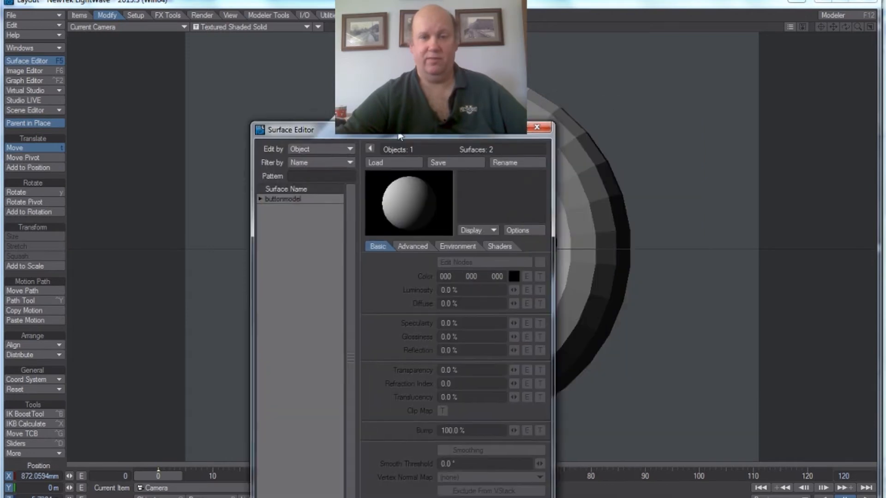
drag(400, 137, 141, 163)
click(23, 222)
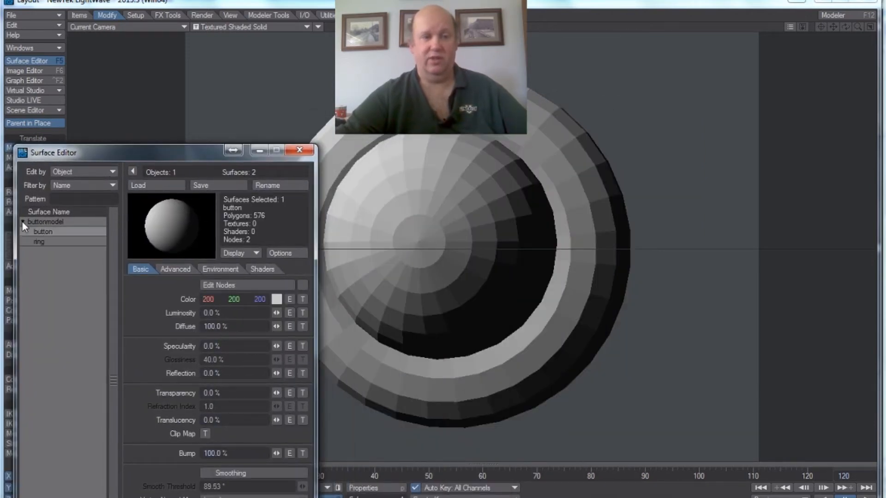
drag(88, 155, 77, 160)
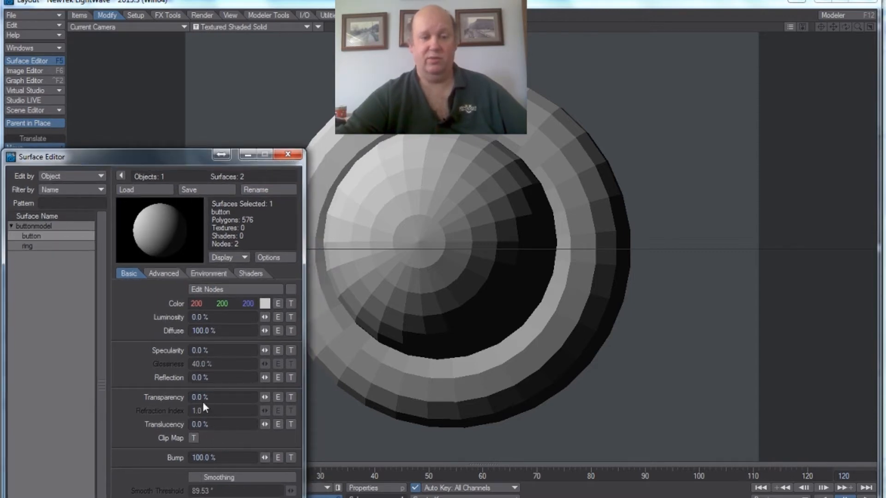
click(197, 476)
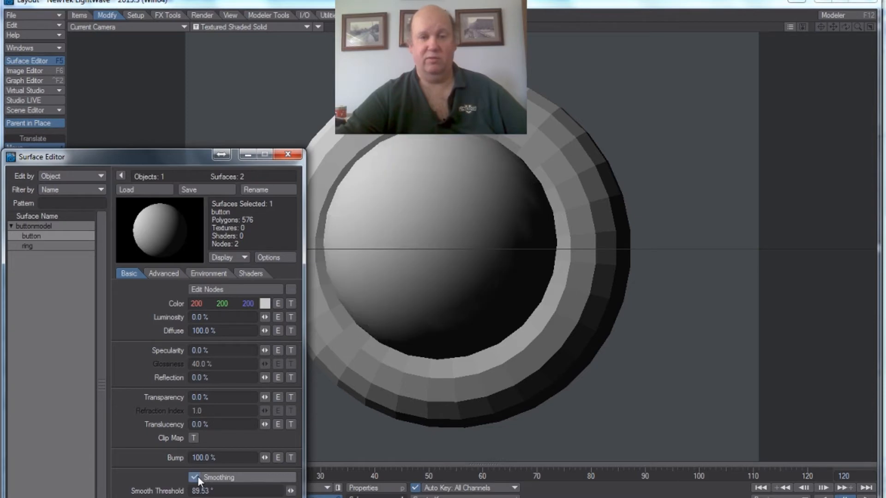
Step: Colour the button surface teal (0, 127, 127) and set luminosity to 41.5%, specularity to 92% and glossiness to 64%
click(264, 303)
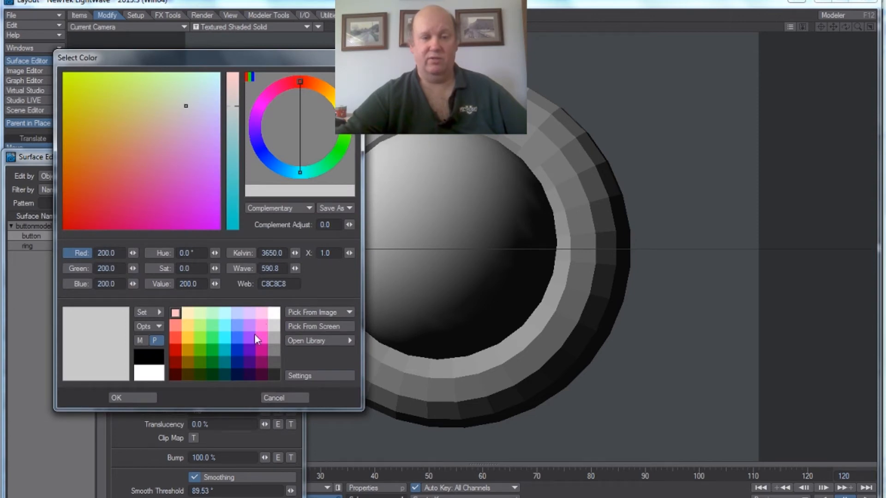
click(224, 363)
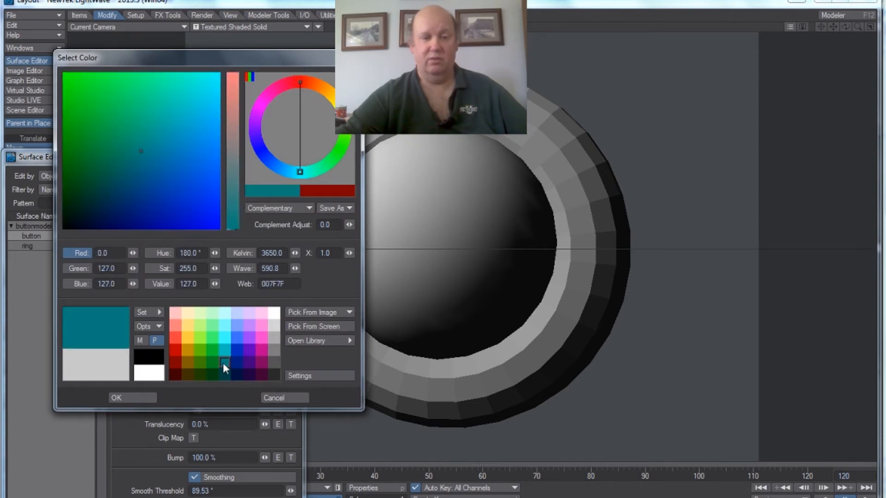
click(115, 398)
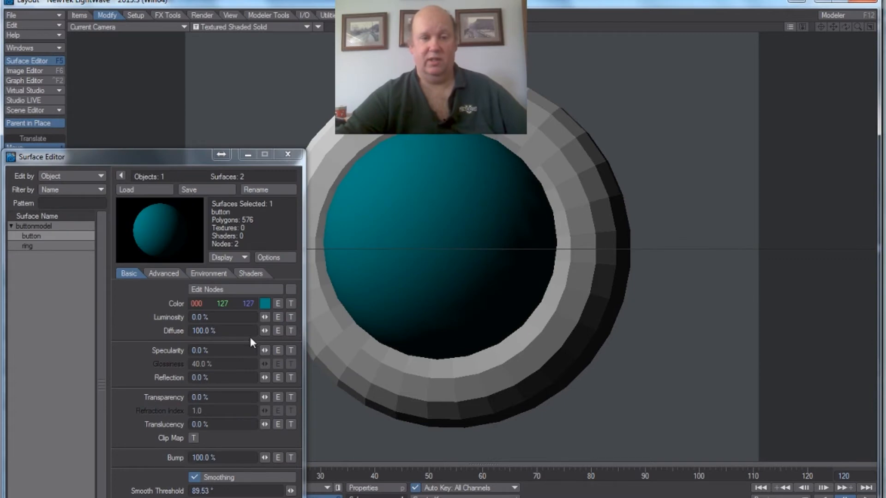
mouse_move(264, 318)
mouse_down()
mouse_move(284, 317)
mouse_move(263, 319)
mouse_up()
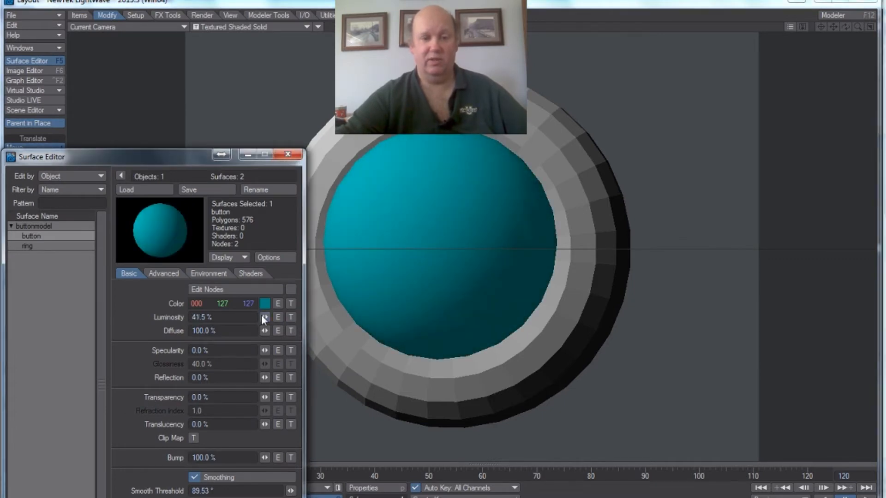
mouse_move(268, 351)
mouse_down()
mouse_move(282, 351)
mouse_move(266, 347)
mouse_up()
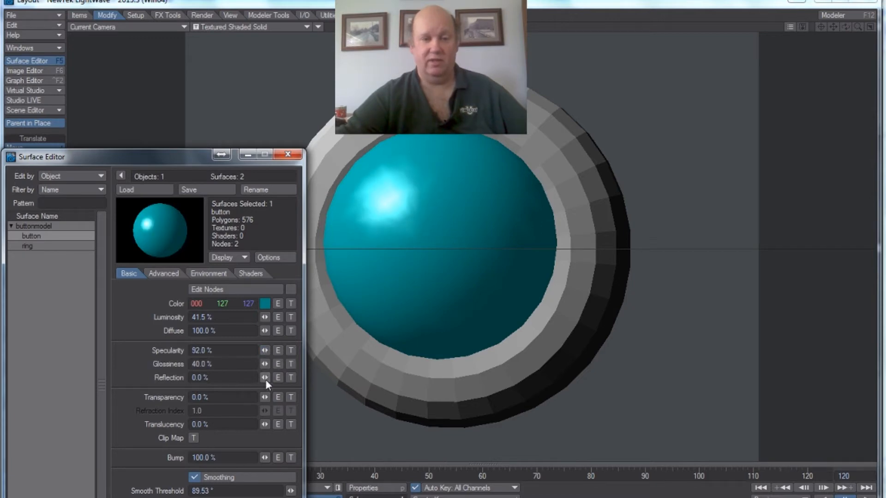
drag(264, 365, 275, 365)
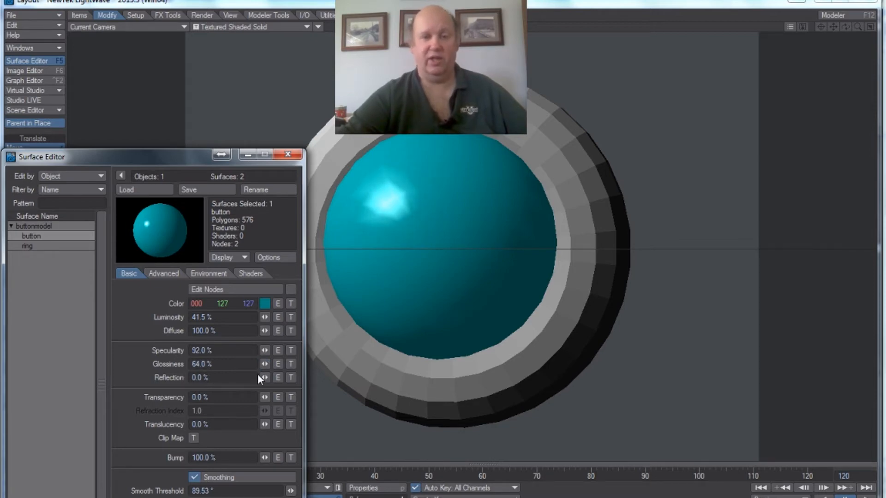
Step: Turn on smoothing for the ring surface and colour it dark gold (127, 95, 0)
click(27, 246)
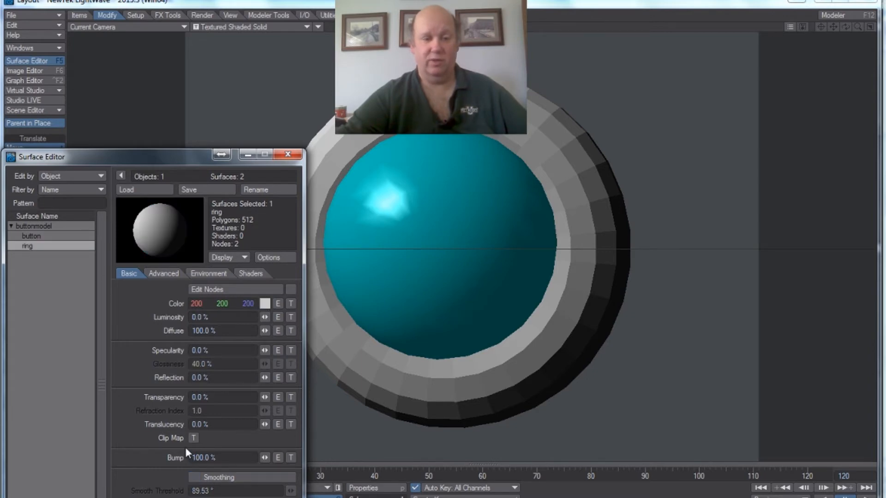
click(193, 476)
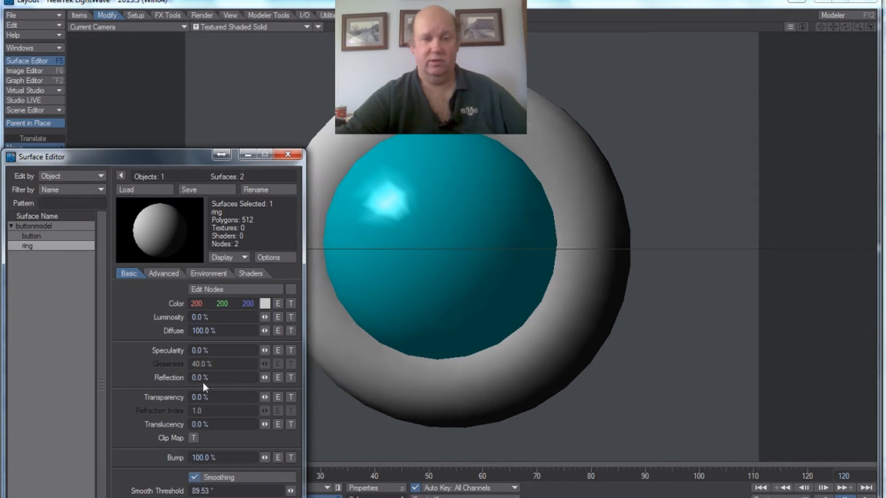
click(267, 303)
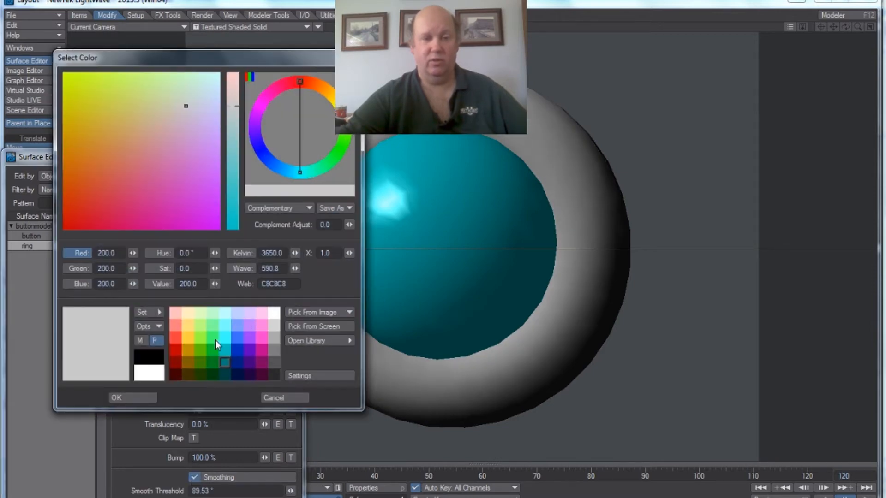
click(188, 359)
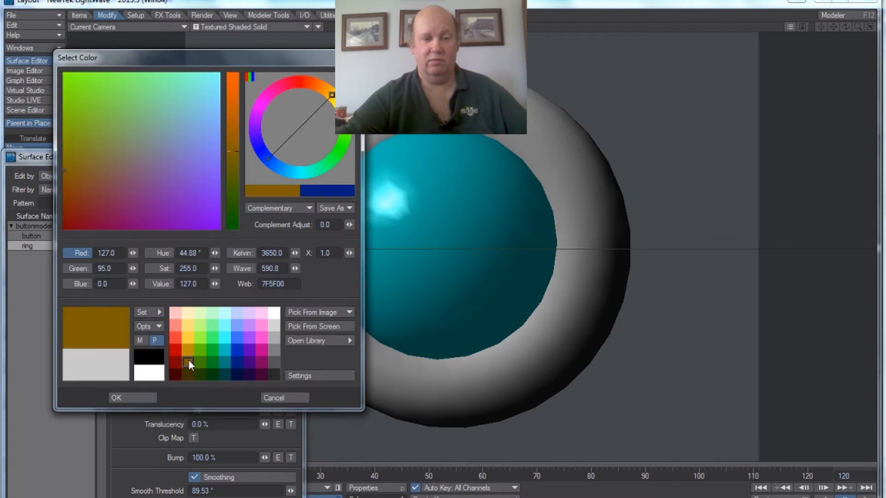
click(150, 397)
Step: Set the ring surface's specularity to 100%, glossiness to 68.5% and reflection to about 64%, and close the Surface Editor
mouse_move(265, 350)
mouse_down()
mouse_move(288, 351)
mouse_move(266, 352)
mouse_up()
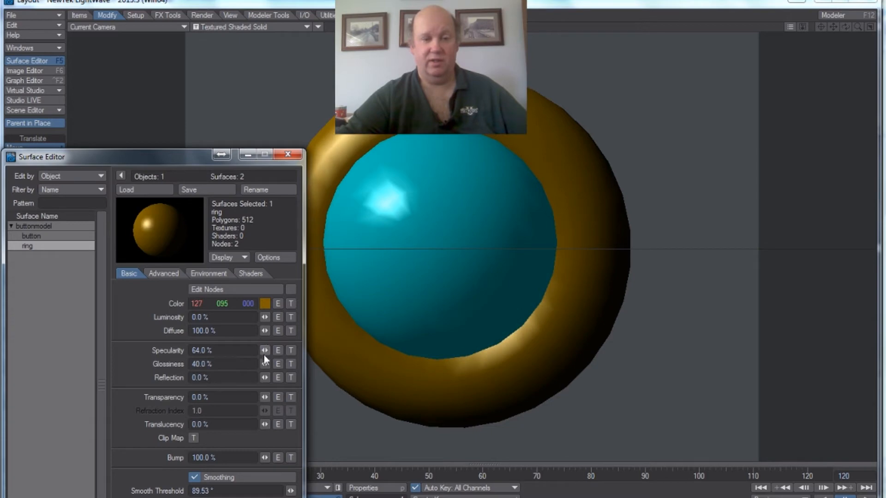
drag(265, 365, 277, 350)
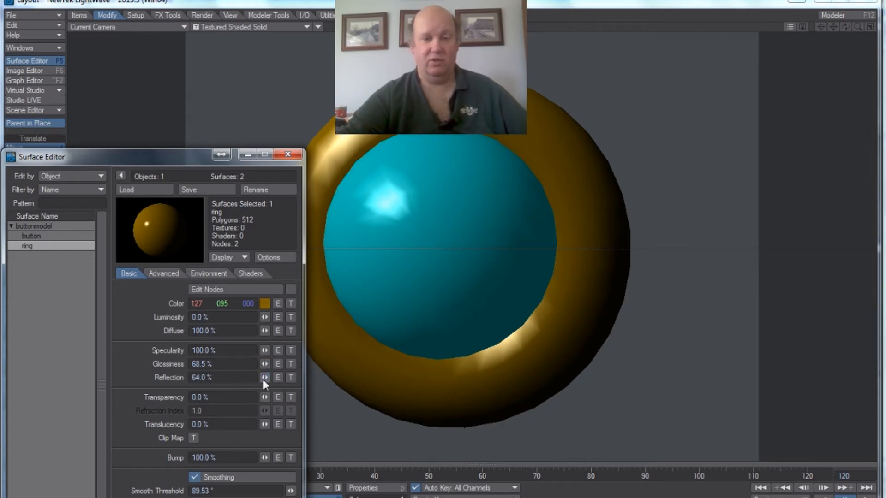
drag(264, 378, 268, 378)
click(287, 154)
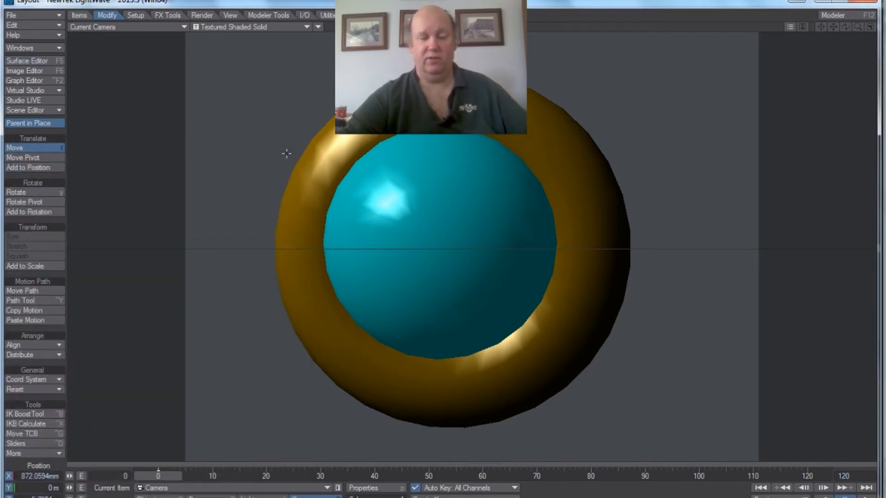
Step: Test-render the current frame to check both surfaces and close the rendered image
key(F9)
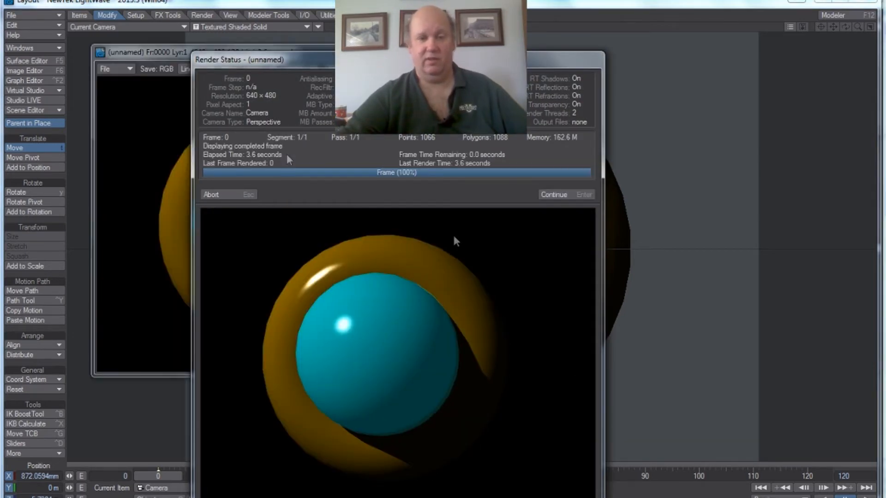
click(553, 195)
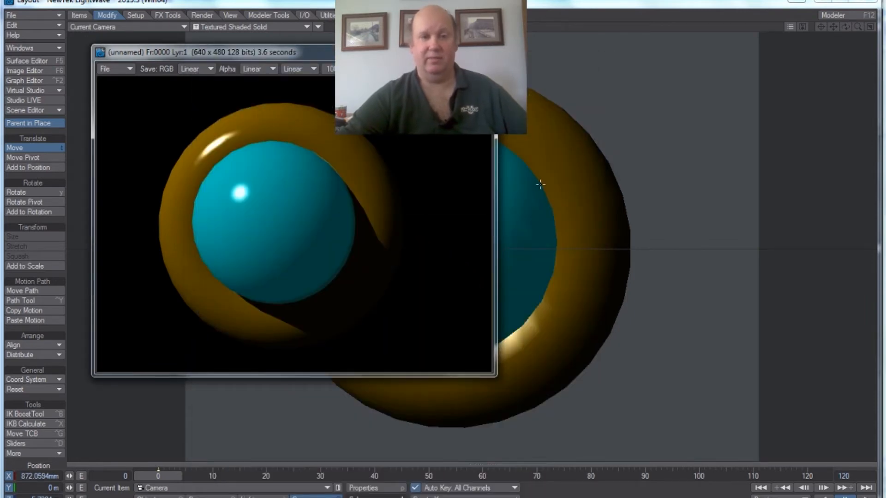
click(480, 49)
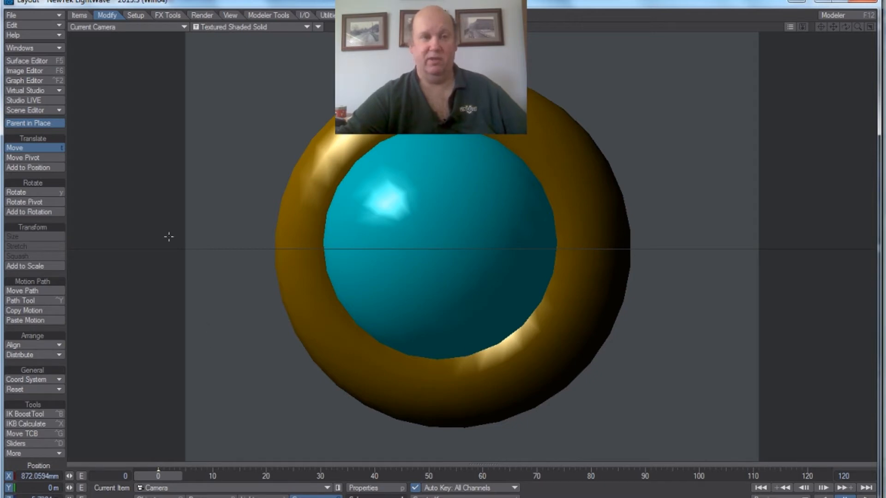
Step: Set the camera's render resolution to 200 pixels wide by 200 pixels high in the Render Globals
click(202, 16)
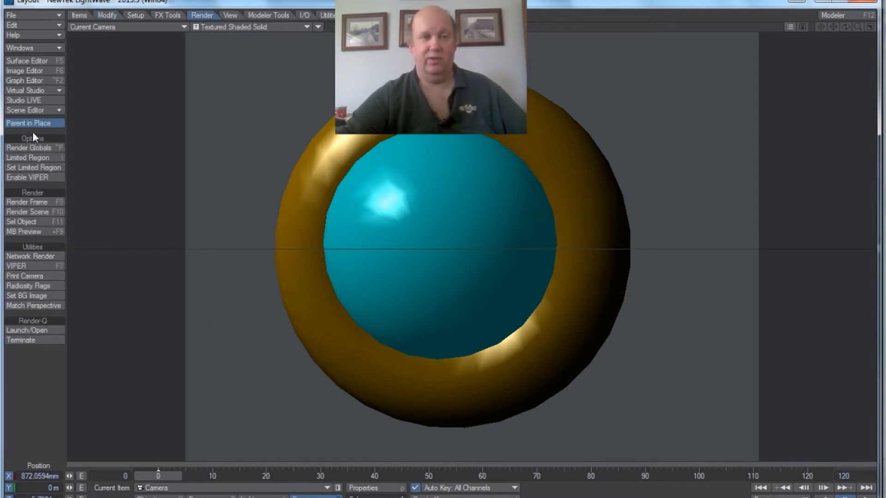
click(28, 148)
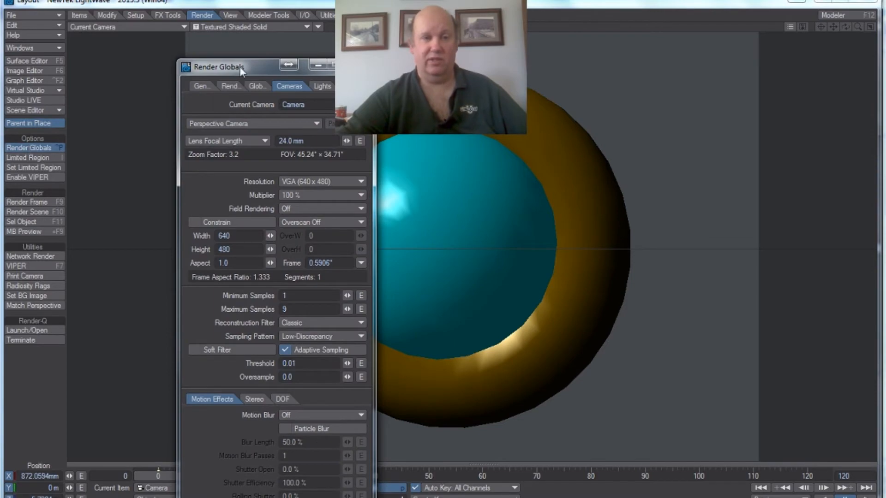
drag(240, 67, 112, 61)
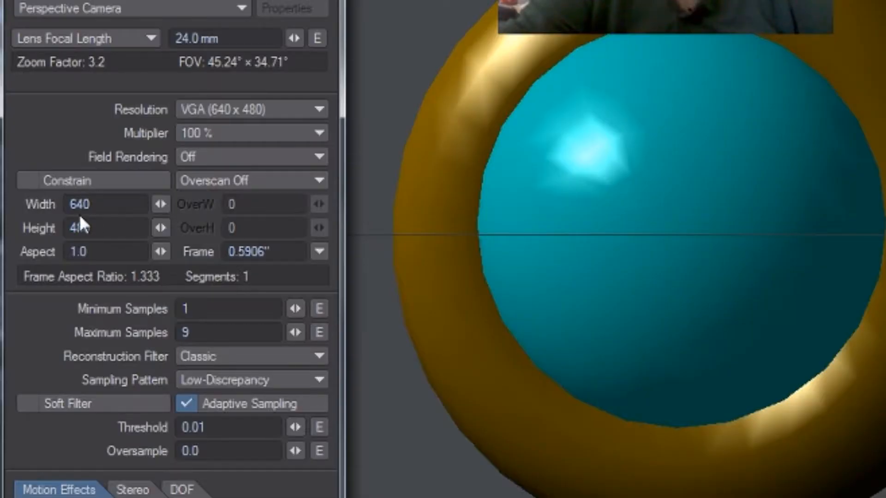
drag(109, 203, 87, 204)
text(200)
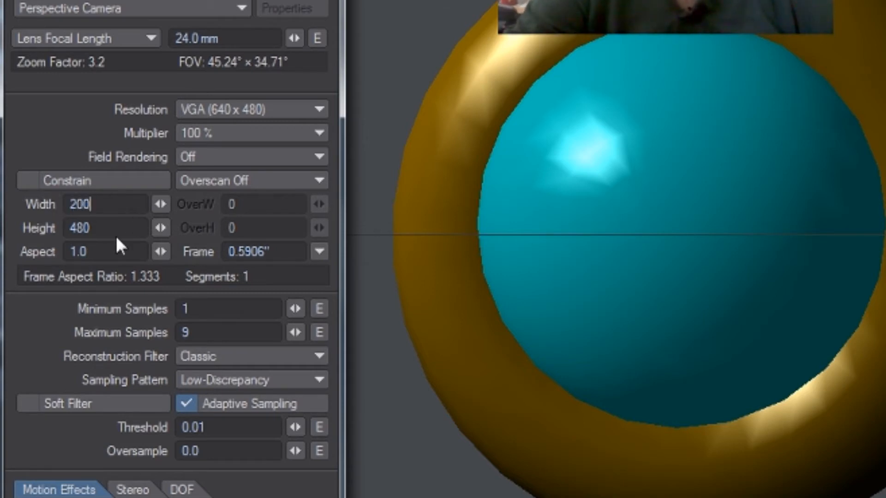
click(130, 227)
text(20)
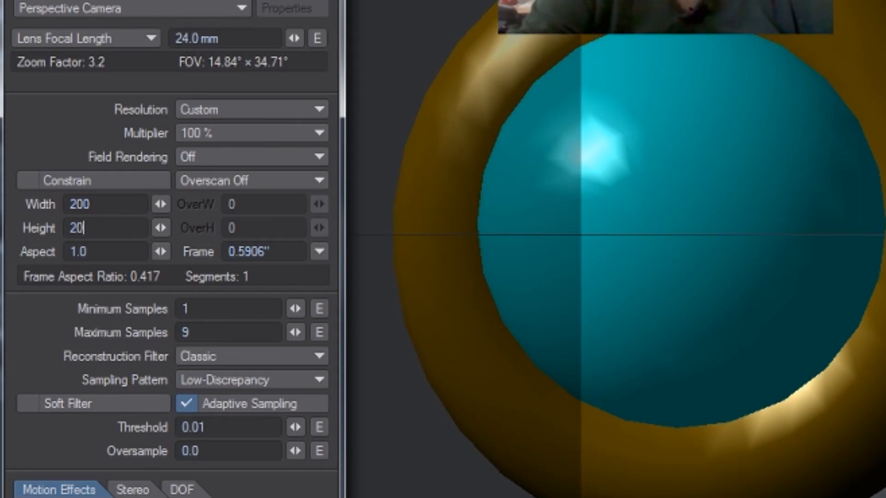
text(0)
click(103, 203)
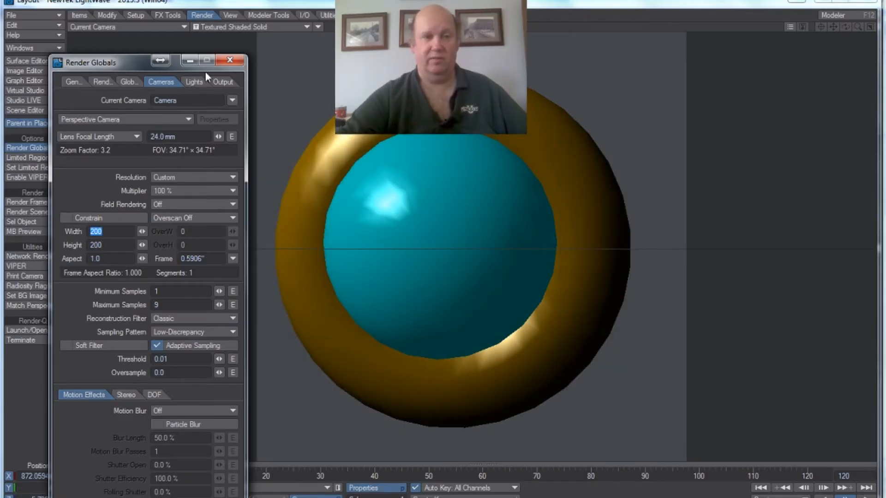
click(229, 60)
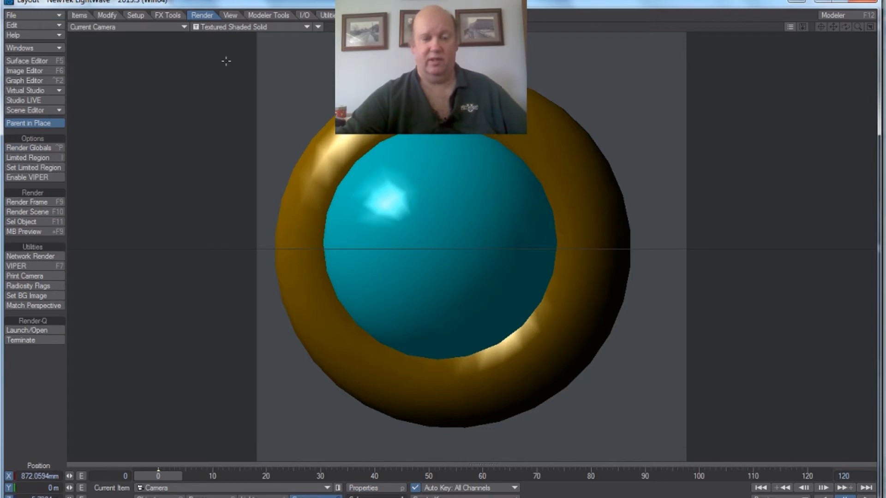
Step: Render the current frame at 200 x 200 and bring the rendered image window fully into view
key(F9)
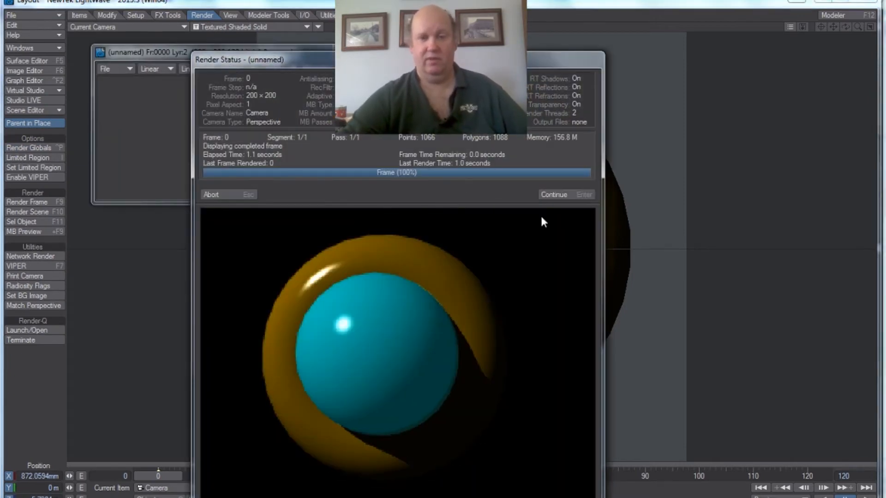
click(555, 196)
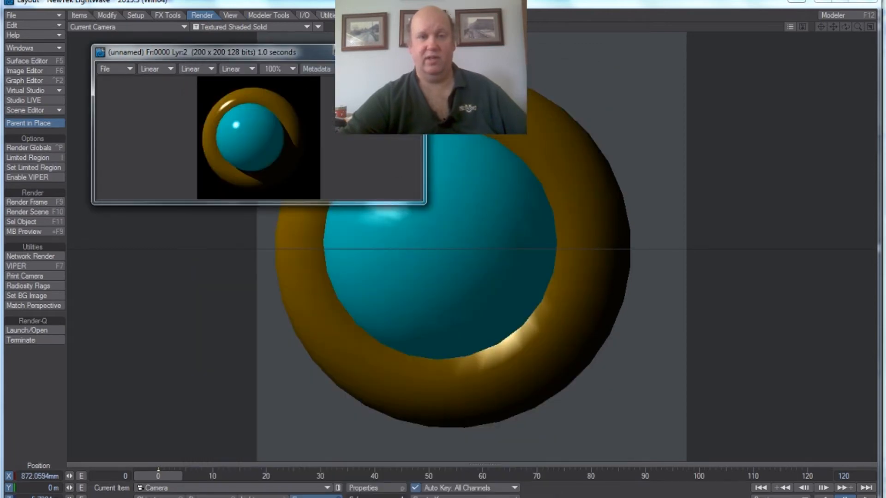
drag(295, 56, 286, 146)
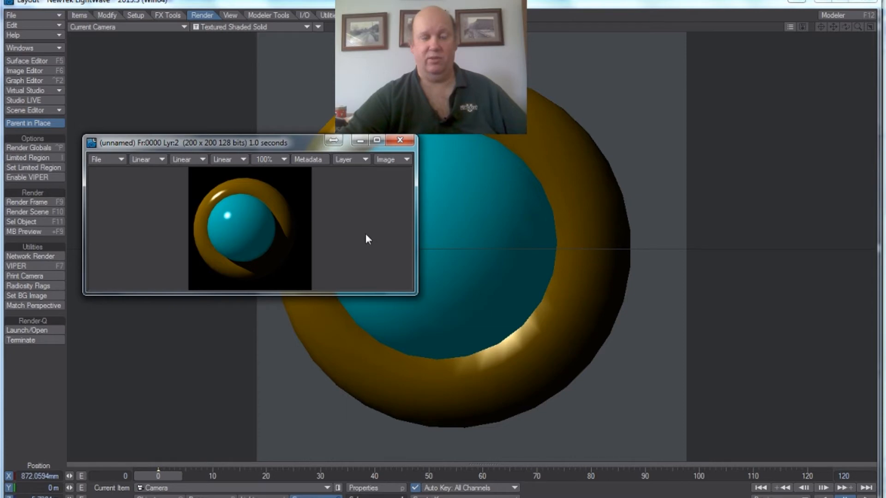
Step: Start saving the rendered image as LW_PNG32 and create and open a new folder named buttons_multimedia inside tutorials
click(118, 161)
mouse_move(119, 160)
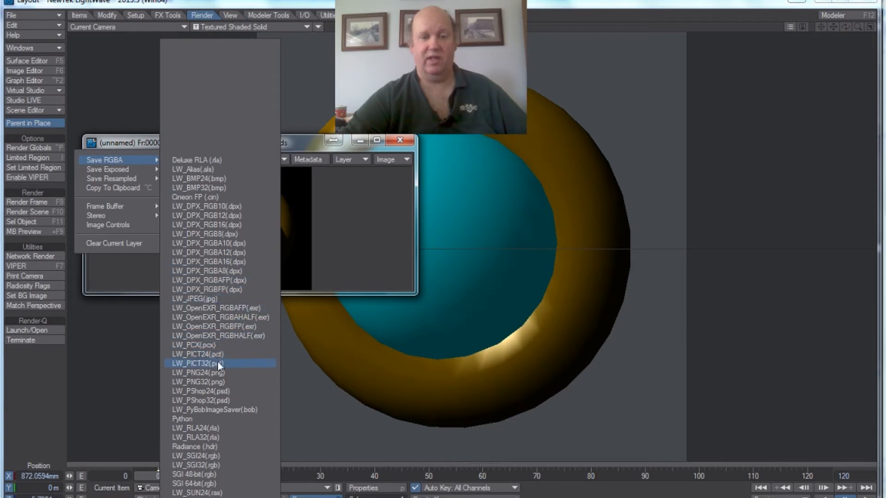
click(220, 382)
click(189, 204)
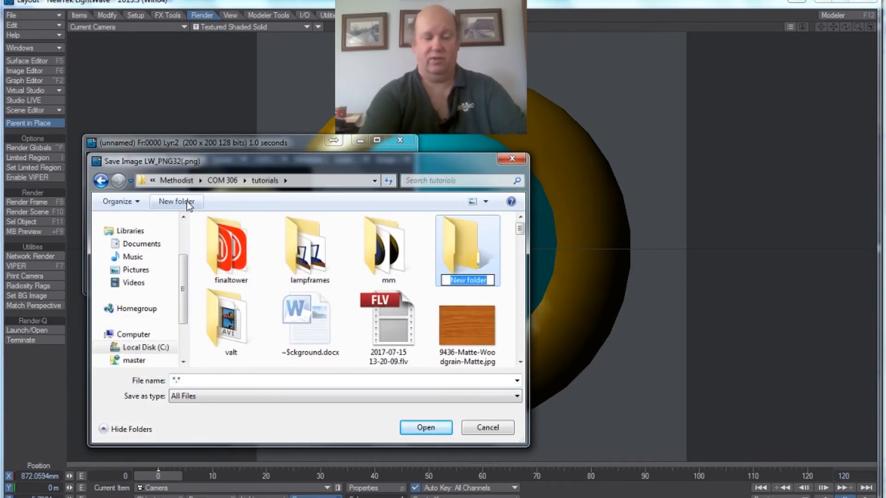
text(buttons)
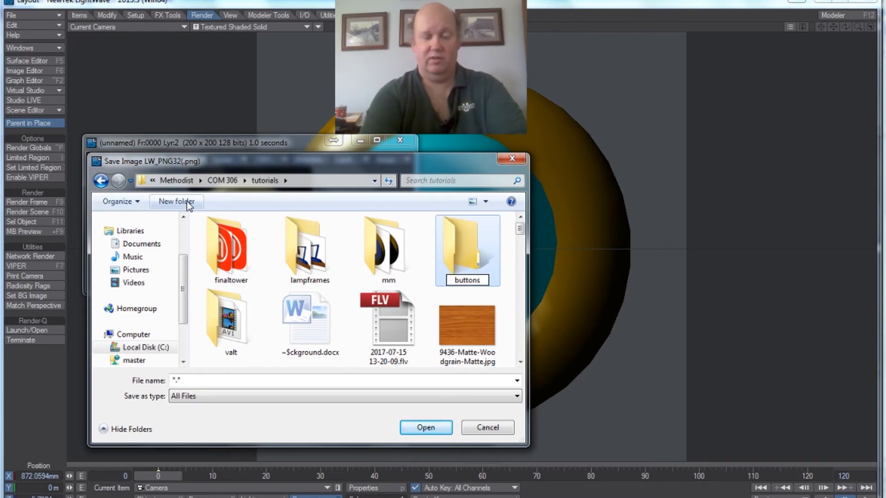
text(_multimedia)
key(Return)
key(Return)
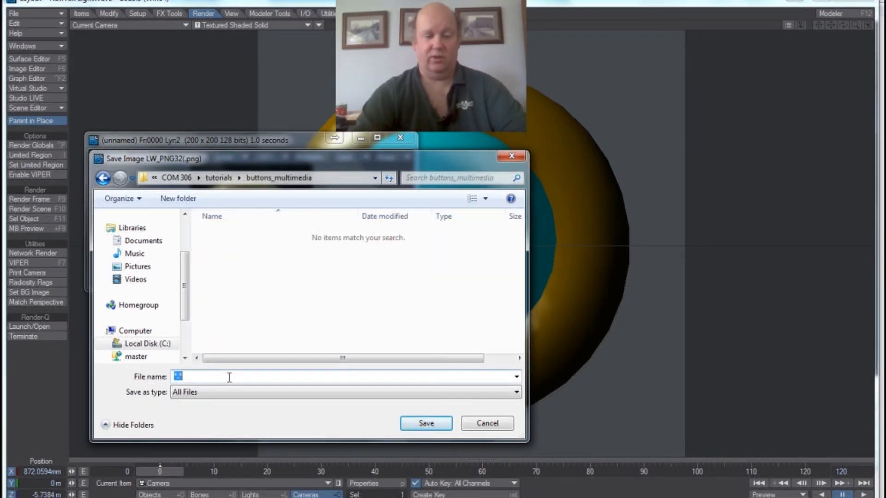
Step: Save the render in the buttons_multimedia folder as button_up and close the rendered image window
text(button_)
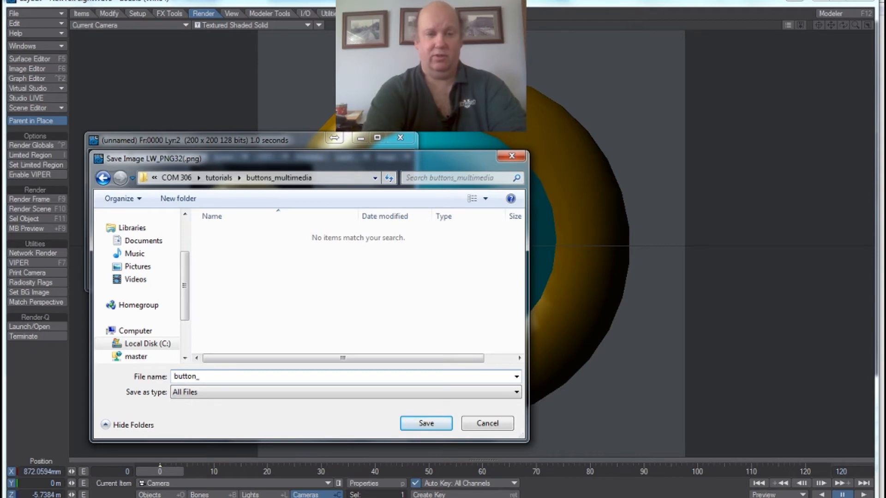
text(up)
key(Return)
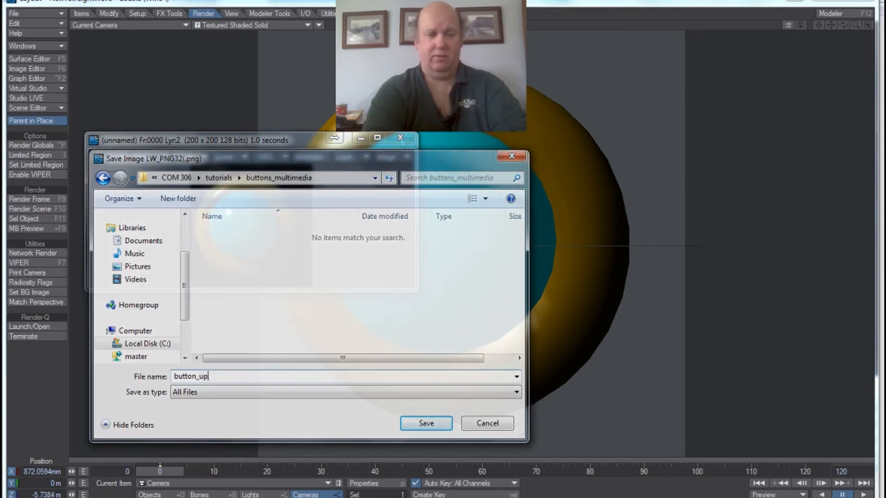
click(400, 138)
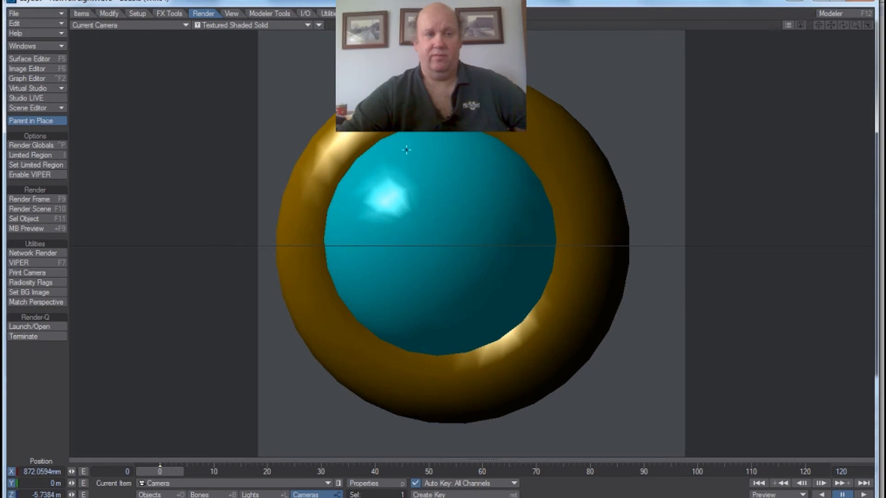
Step: Change the button surface's color to red and render the current frame again
key(F5)
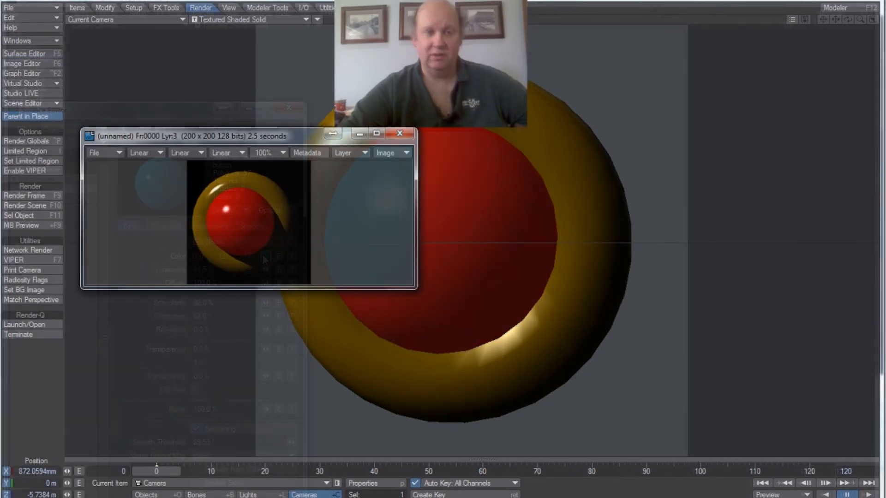
Step: Save the red button render as an LW_PNG32 image named button_over.png in the buttons_multimedia folder
click(118, 153)
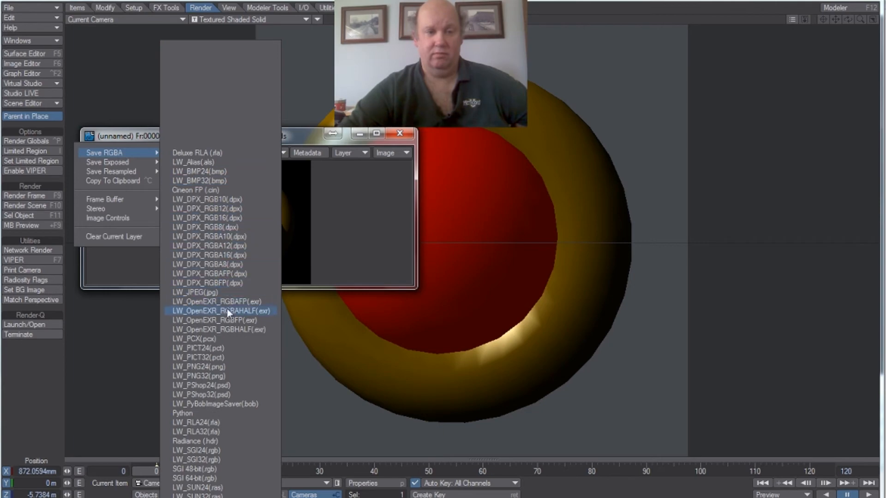
click(231, 372)
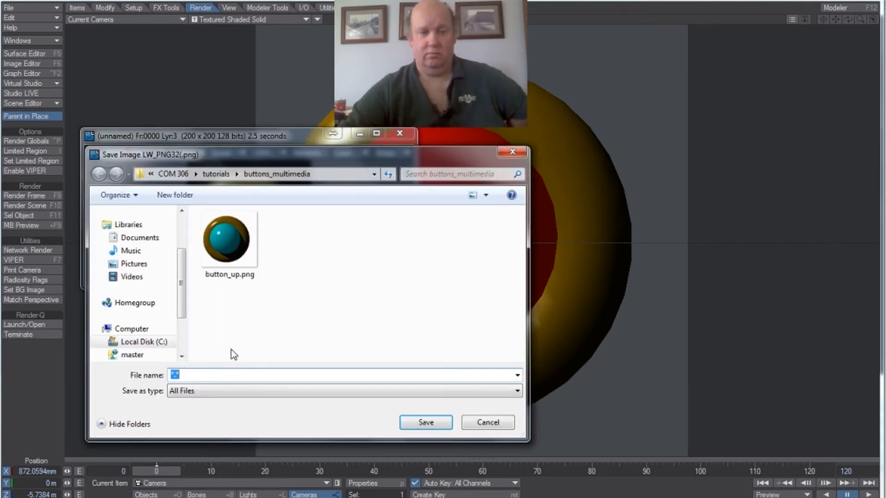
click(228, 245)
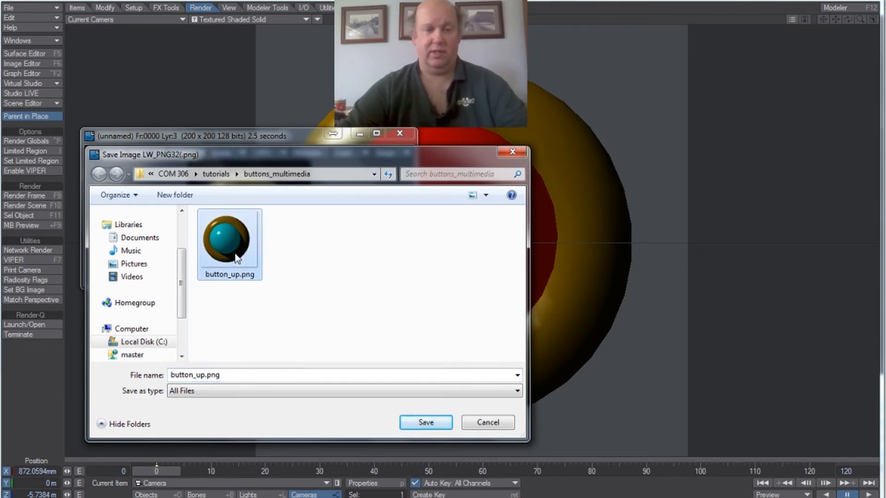
click(233, 375)
click(232, 375)
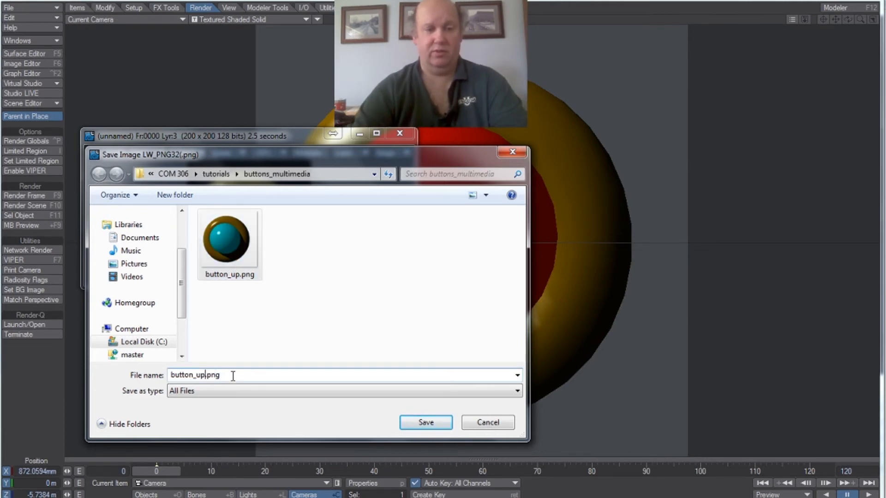
key(BackSpace)
key(BackSpace)
text(ov)
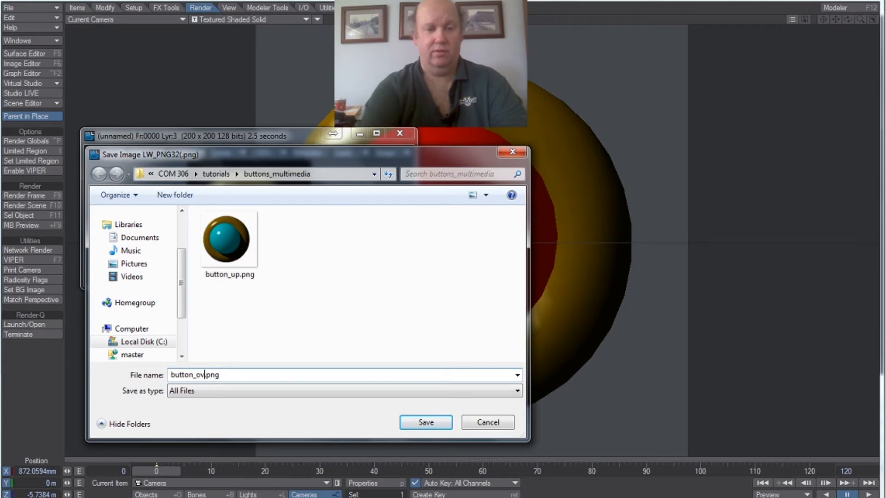
text(er)
click(434, 429)
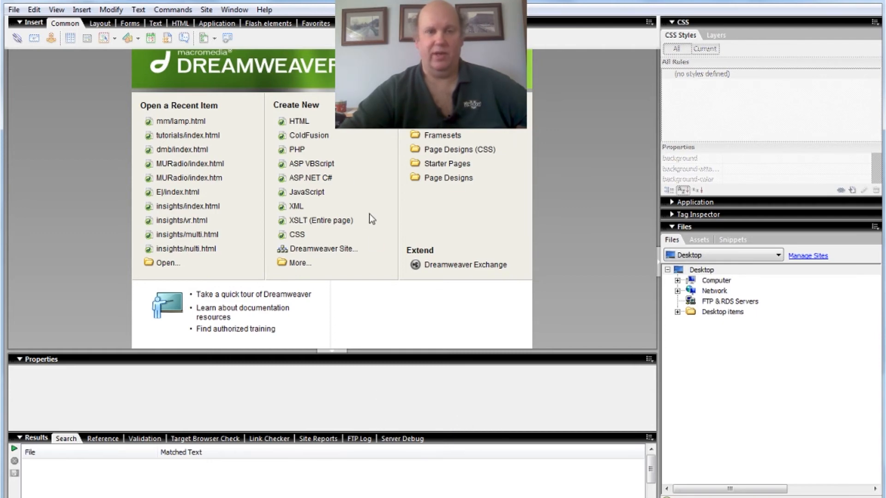
Step: Create a new HTML document in Dreamweaver and replace the title text in its code with "Button Animation"
click(298, 126)
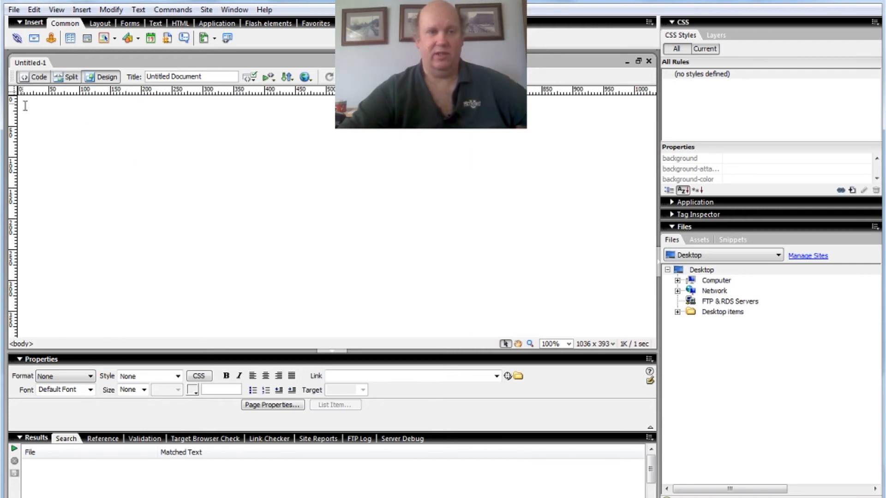
click(32, 78)
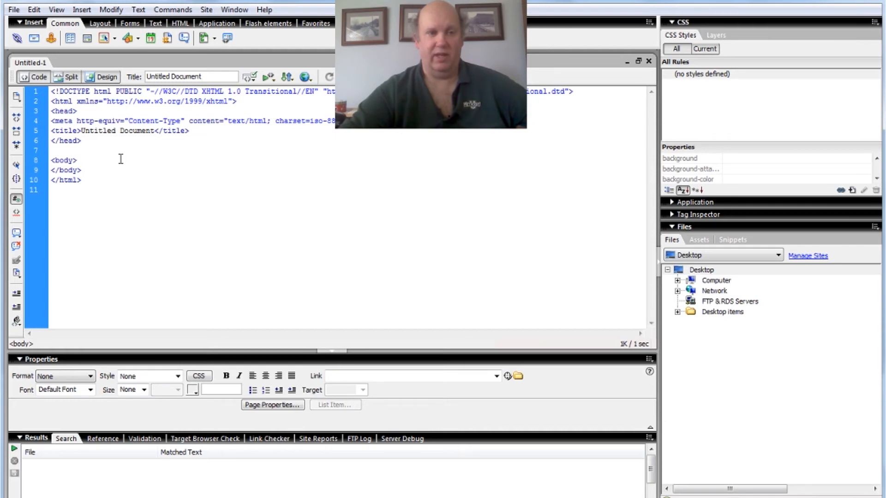
click(102, 79)
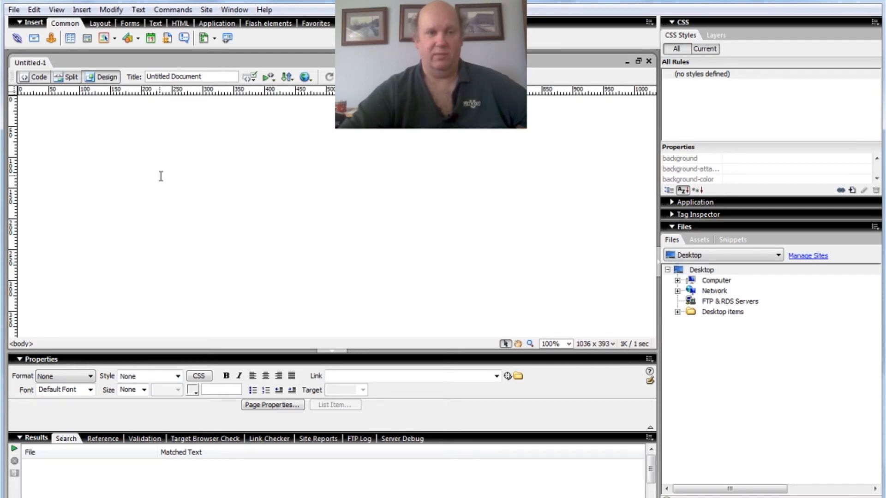
click(33, 79)
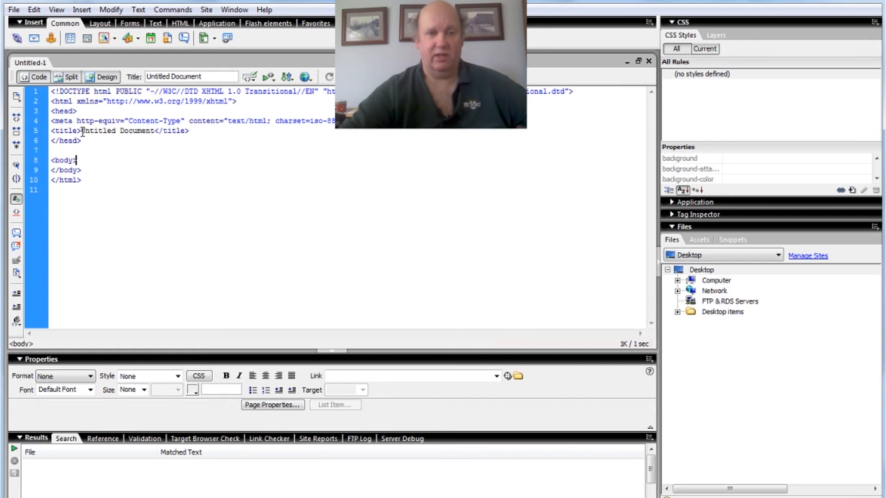
drag(81, 132, 155, 133)
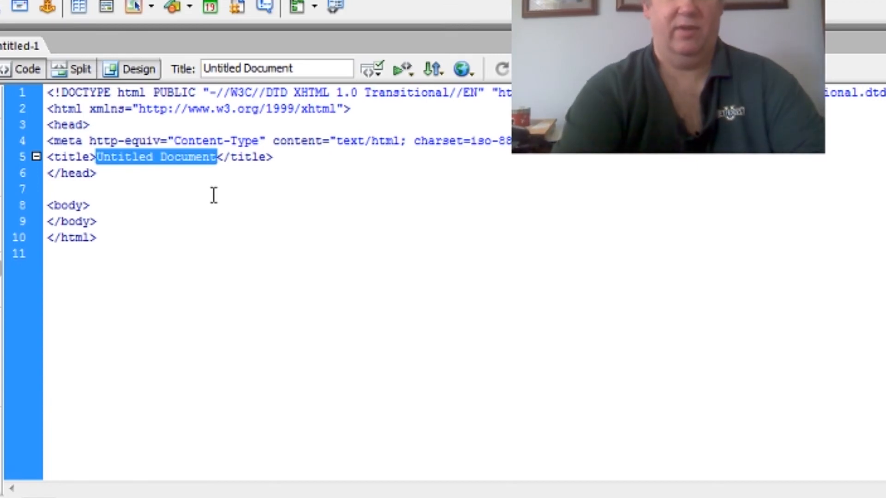
text(Button )
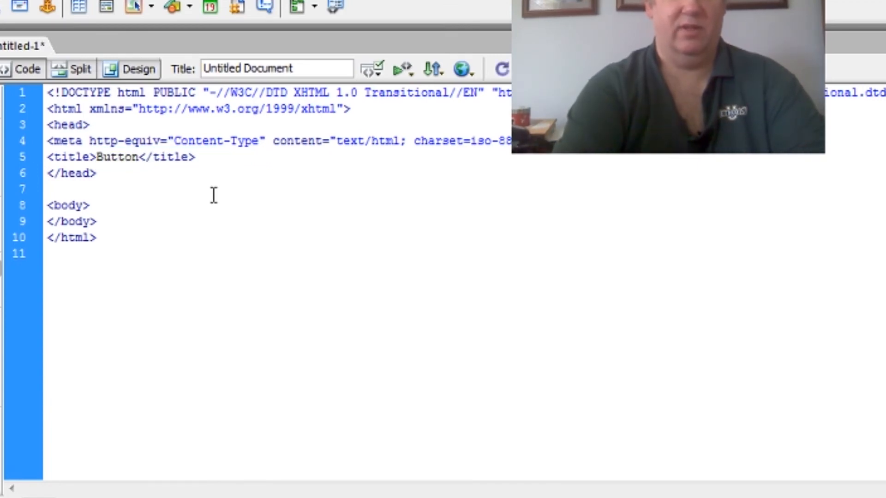
text(Animation)
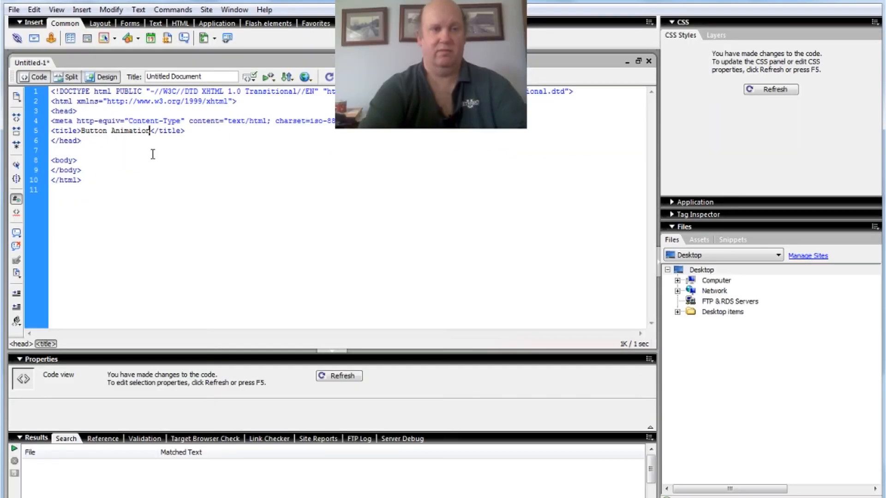
Step: Save the HTML page in the buttons_multimedia folder under the name button
click(14, 10)
click(34, 112)
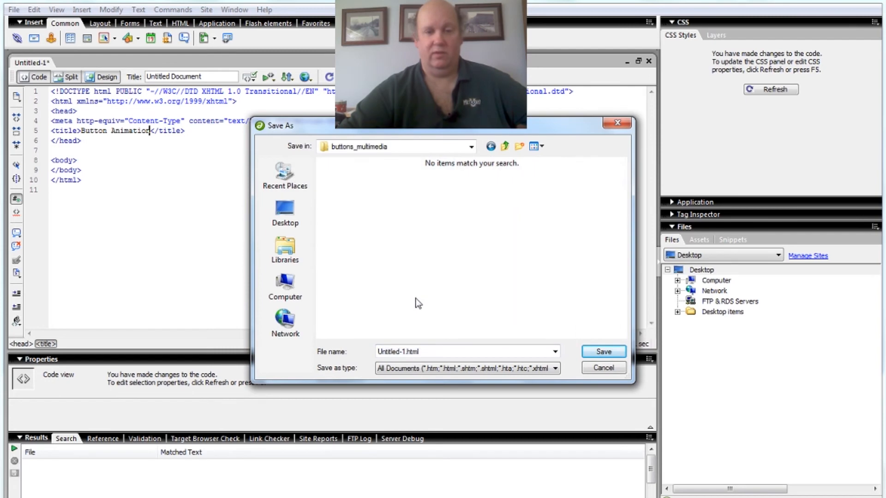
double_click(433, 351)
text(button)
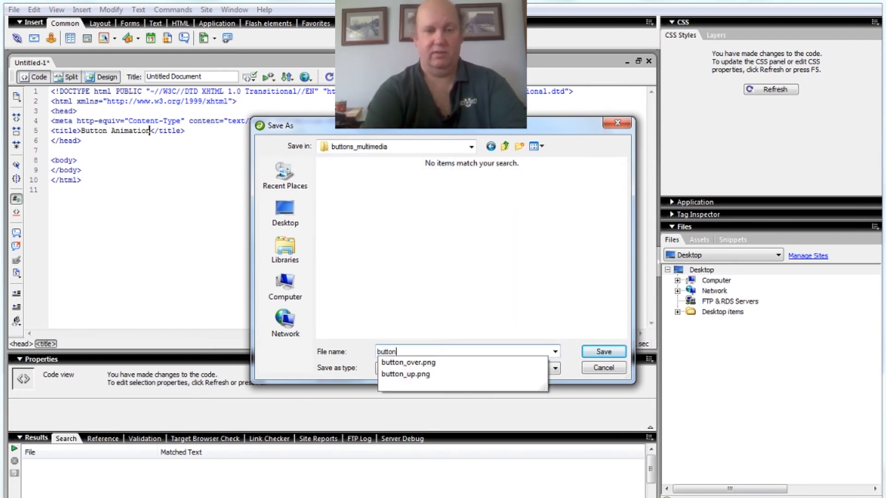
key(Return)
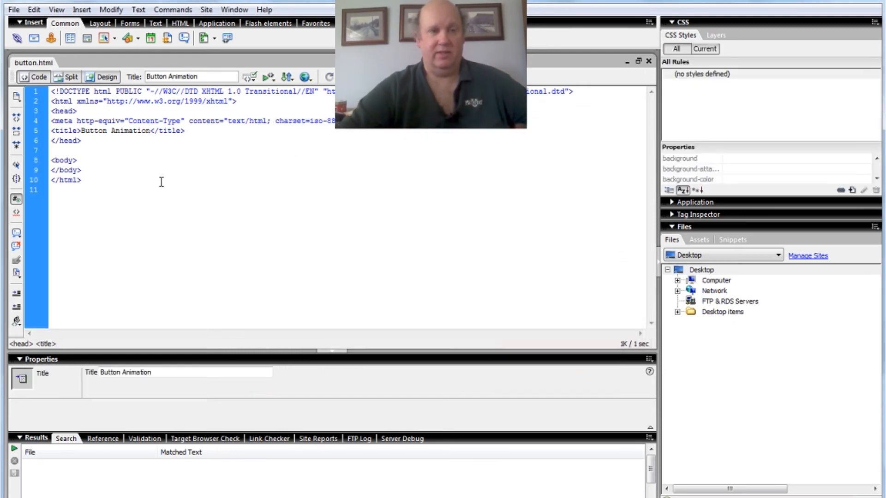
Step: Return to the page's design view and set the page background color to #CCCC33 in the page properties
click(99, 78)
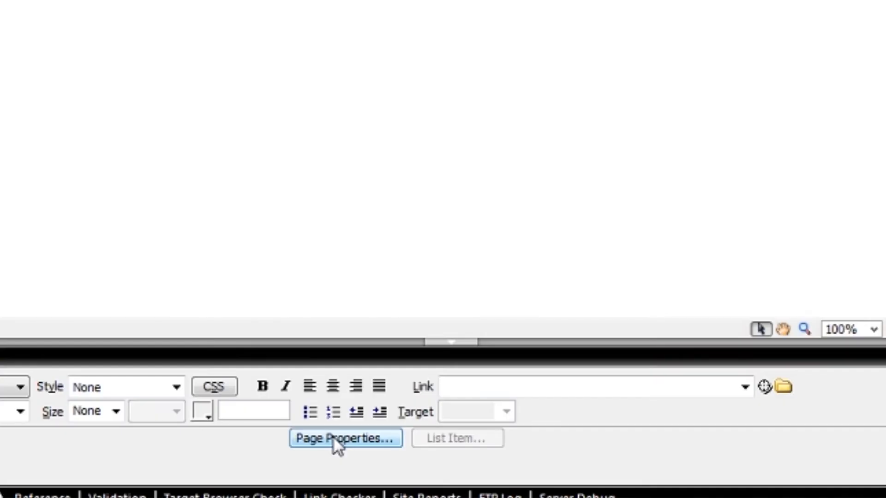
click(333, 437)
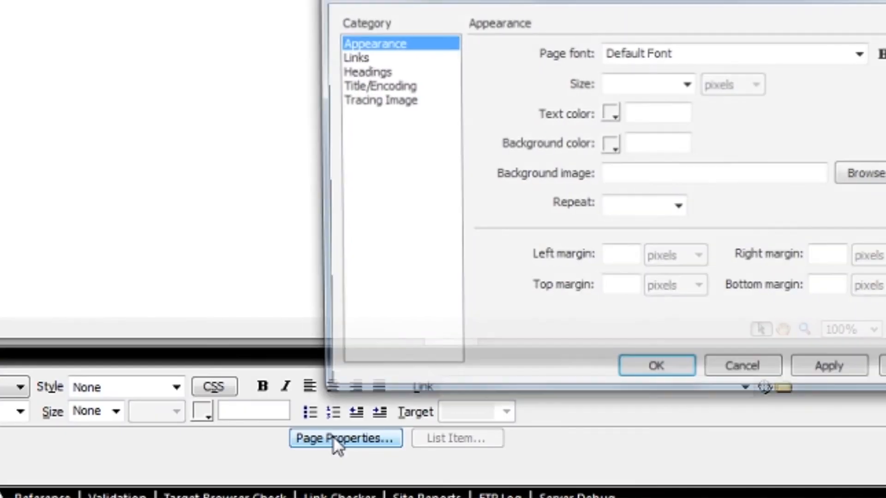
drag(447, 161, 372, 238)
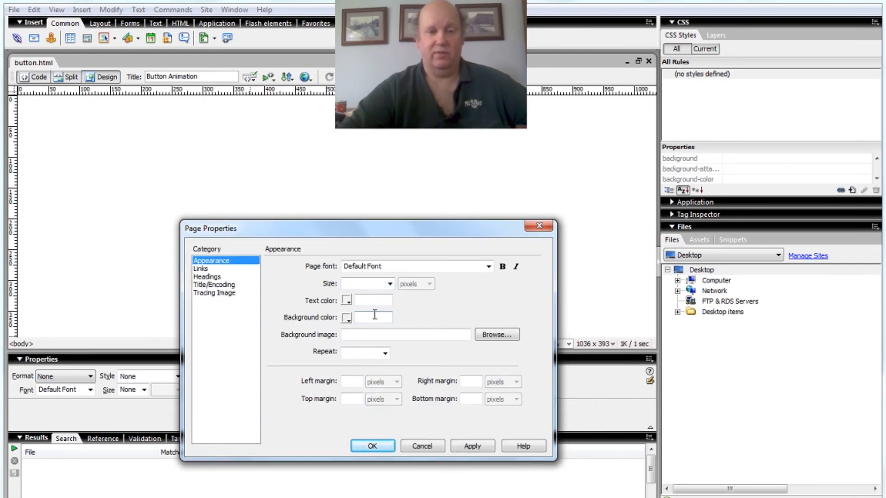
click(347, 319)
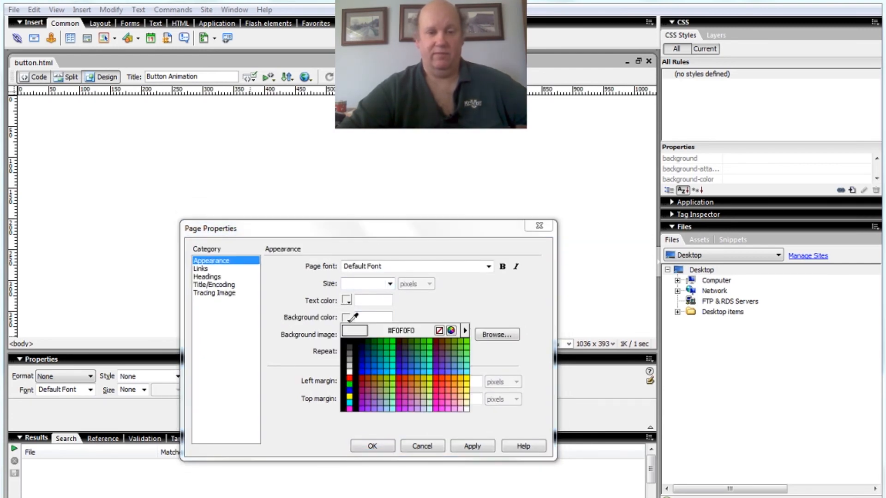
click(423, 383)
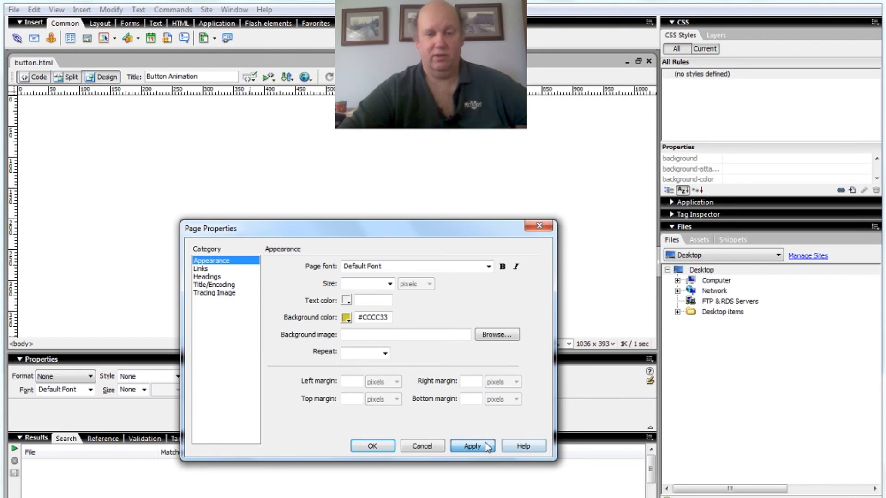
click(468, 447)
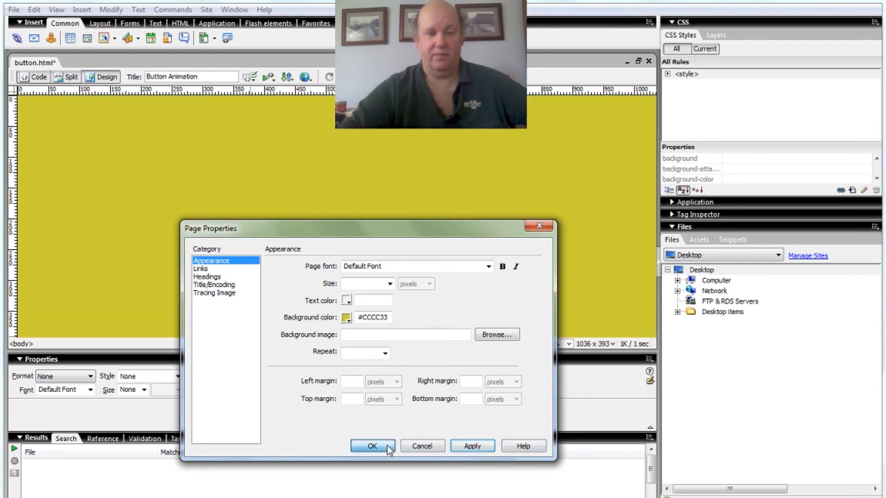
click(372, 446)
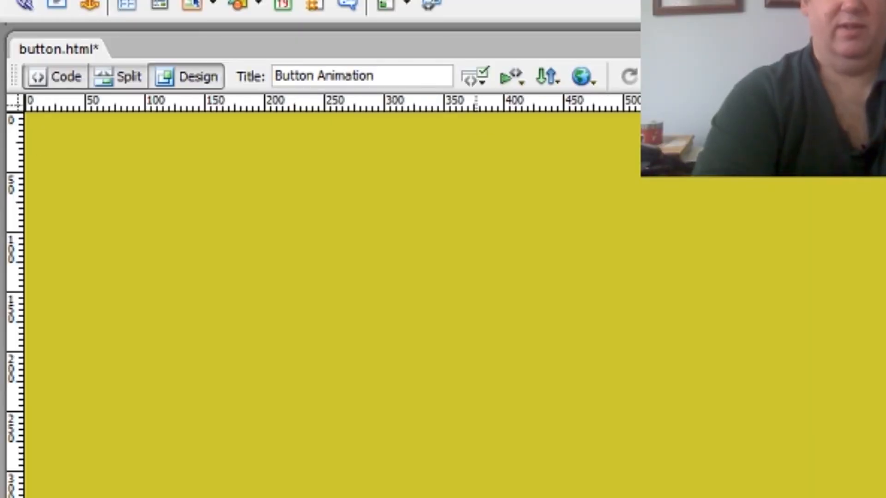
Step: Enter the text "Push the button . . . If you dare!!" as the page's first line
text(Push )
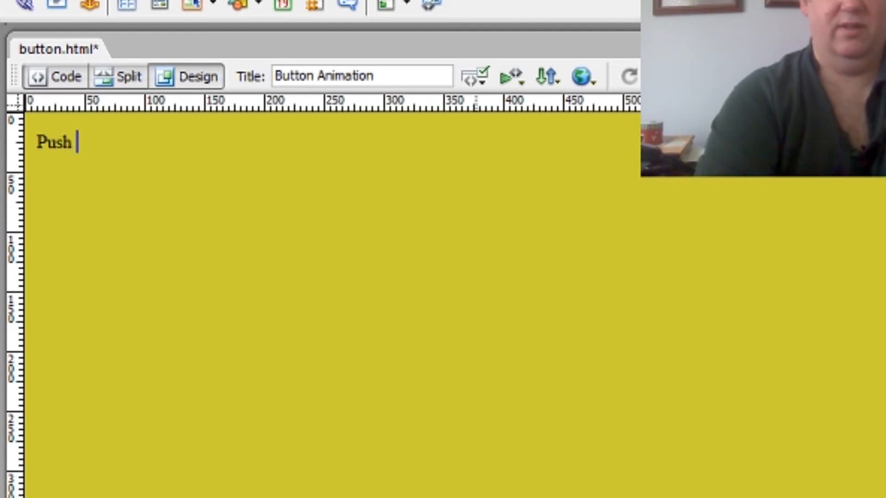
text(the bu)
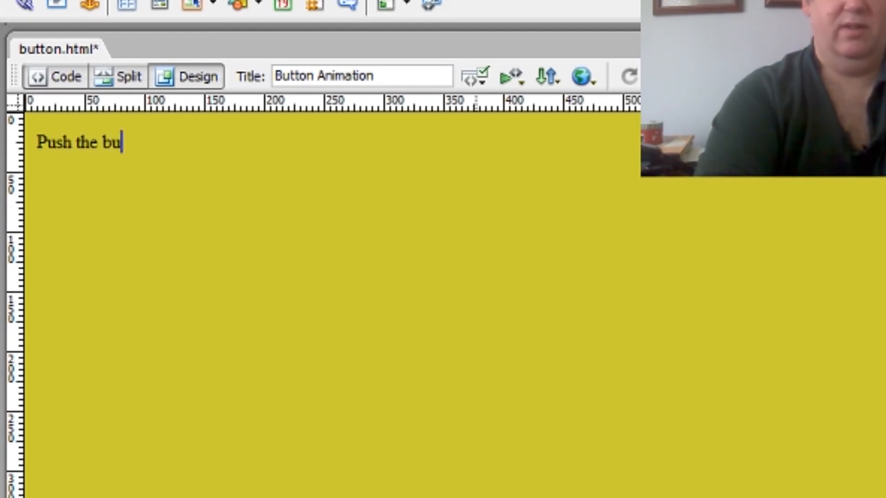
text(tton . . . )
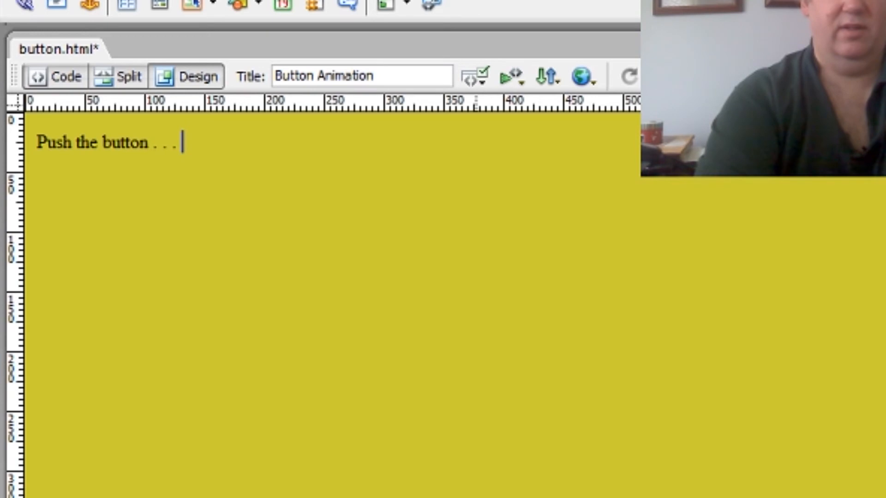
text(If you dare!!)
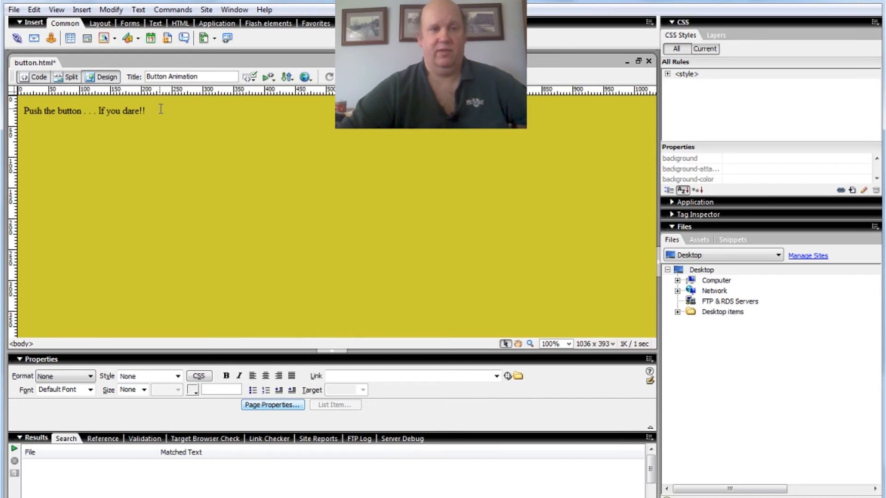
Step: Format the "Push the button . . . If you dare!!" line as Heading 1 and center it
drag(160, 109, 23, 112)
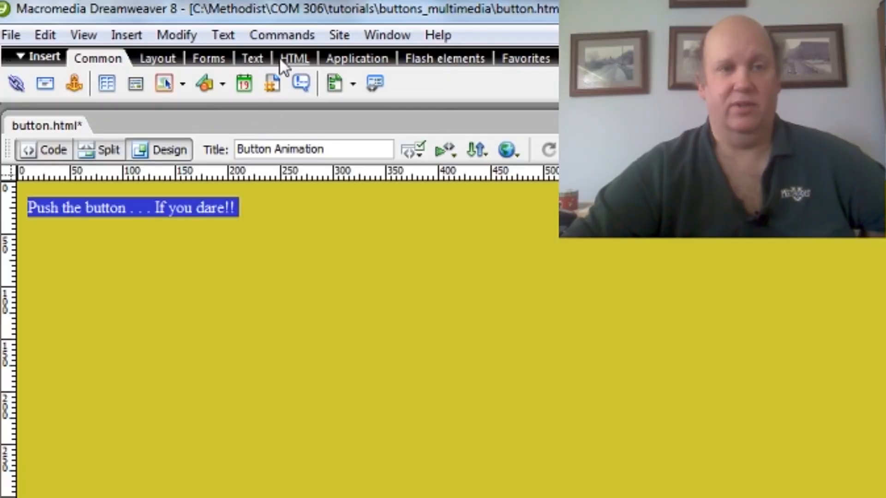
click(156, 23)
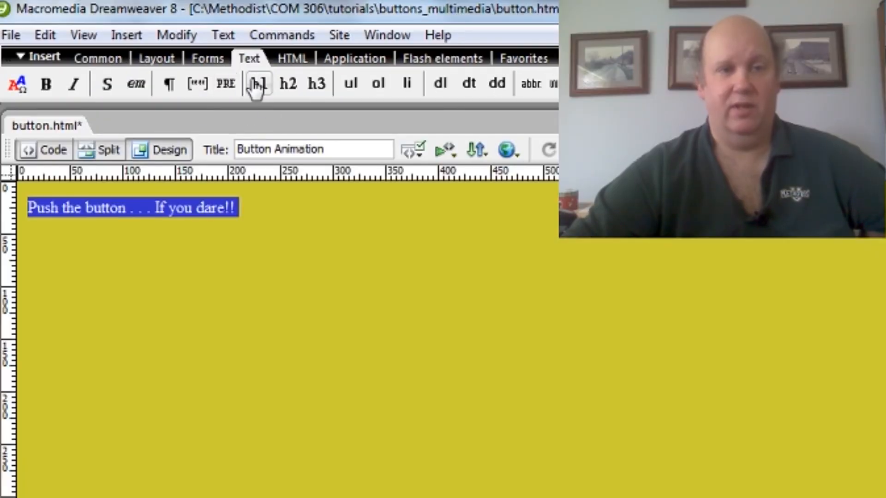
click(259, 84)
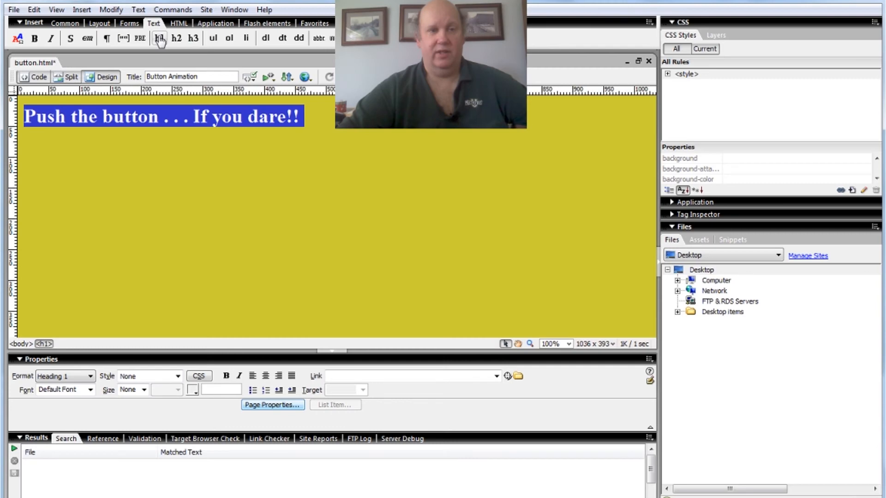
click(266, 376)
click(243, 235)
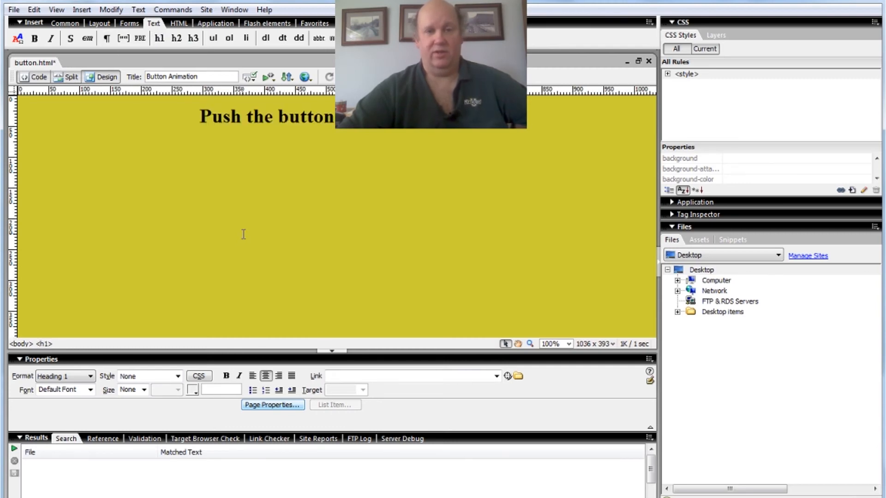
Step: Add an empty line directly below the heading in the page's code
click(32, 78)
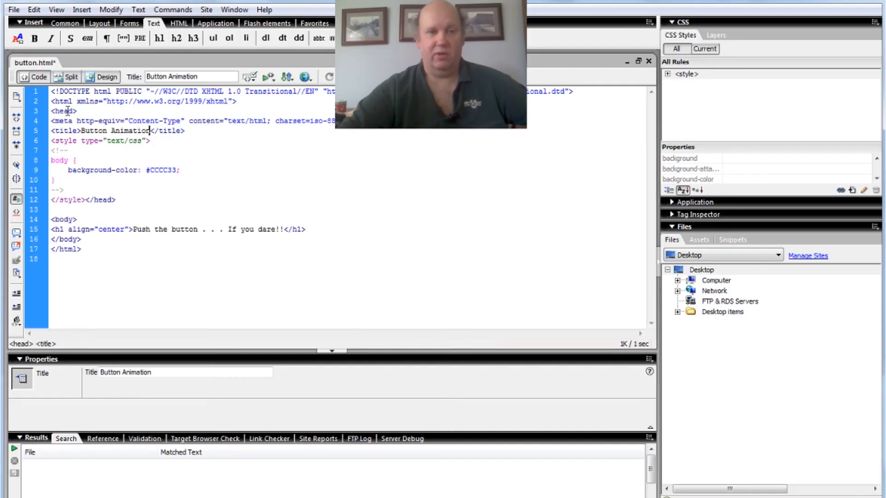
click(103, 77)
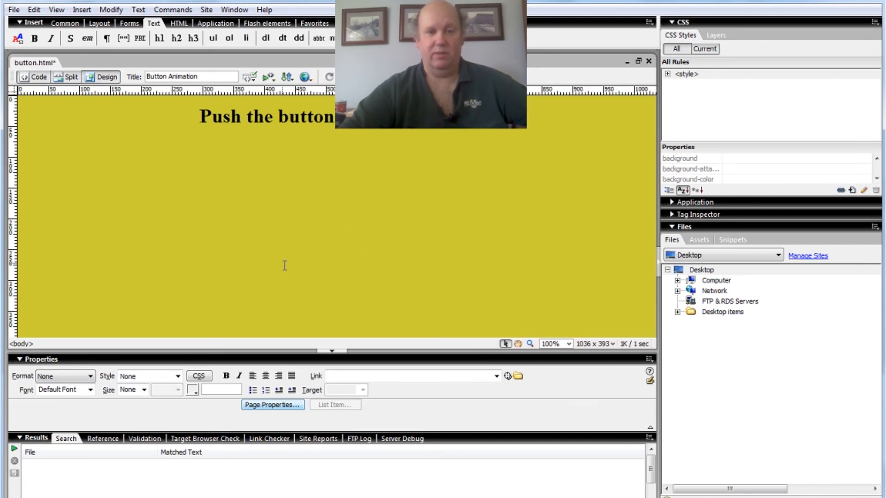
click(31, 77)
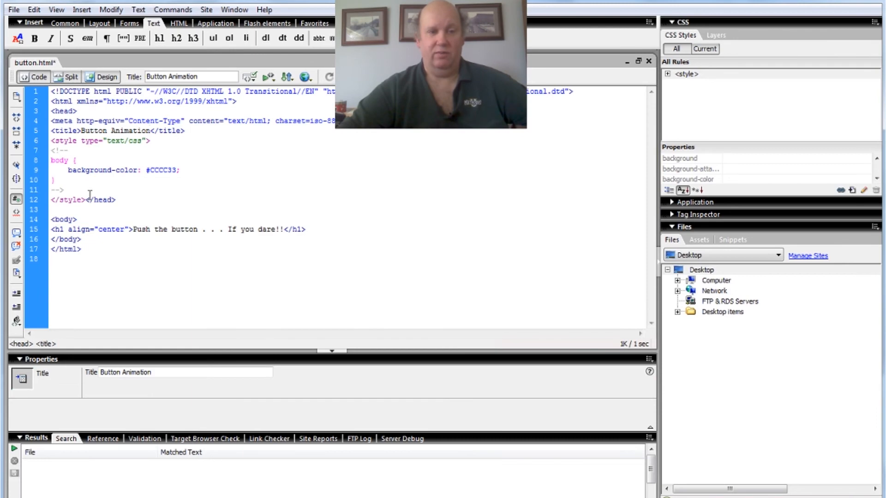
click(312, 230)
key(Return)
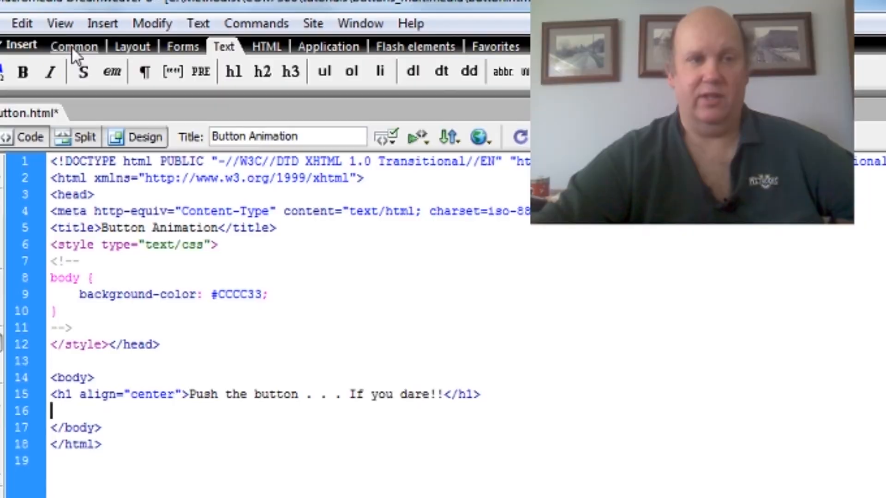
Step: Start inserting a rollover image on the empty line and choose button_up.png as its original image
click(63, 24)
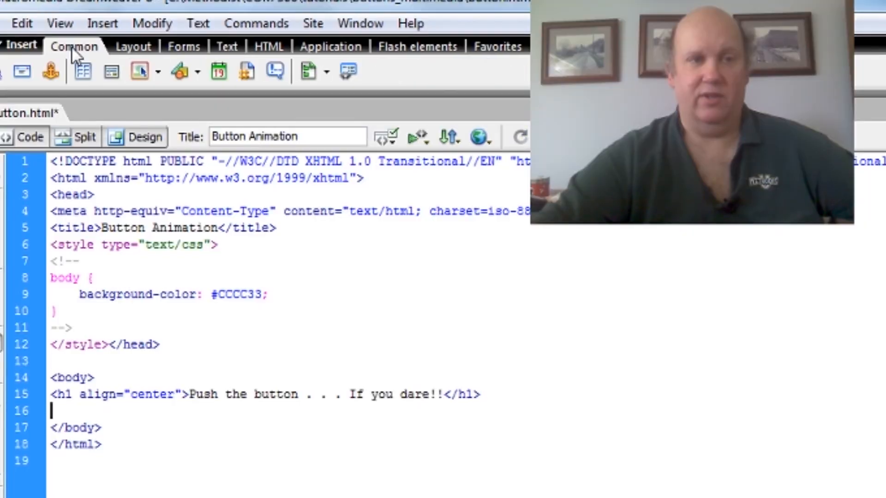
click(157, 72)
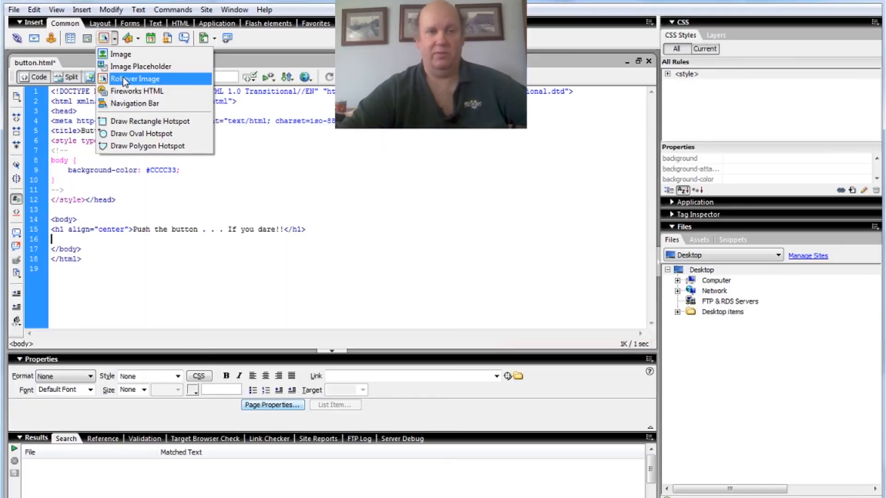
click(173, 138)
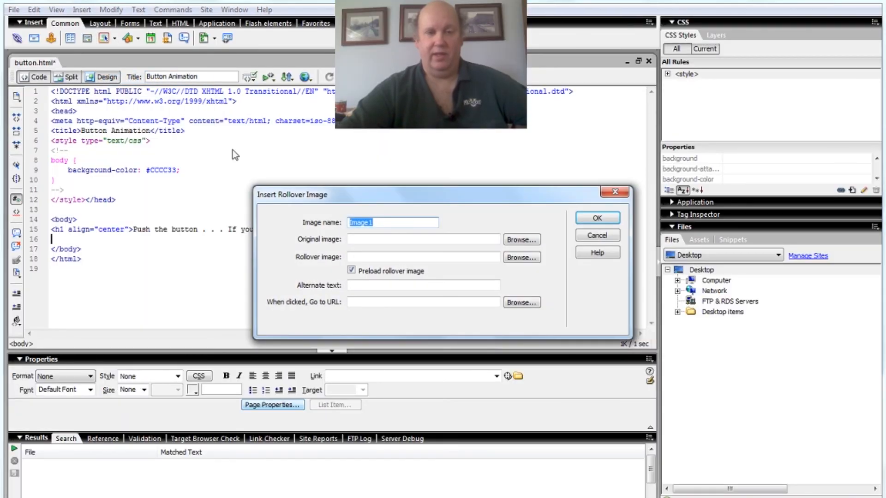
drag(362, 204, 223, 243)
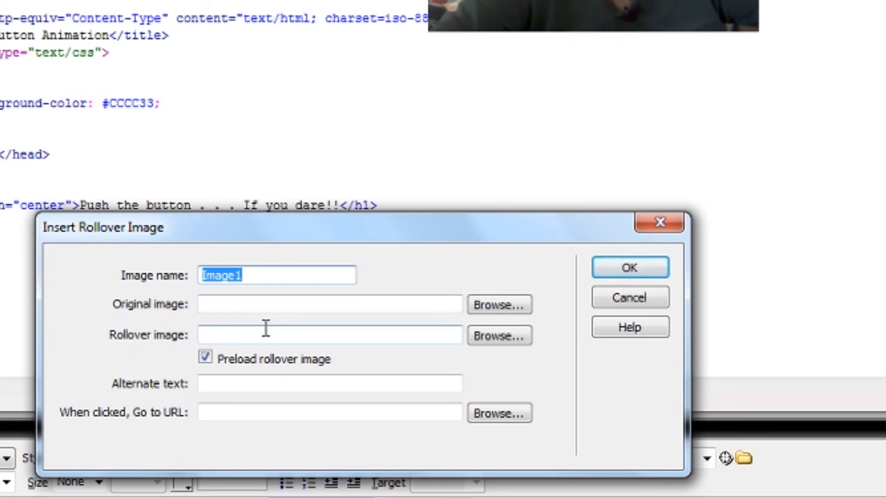
click(506, 307)
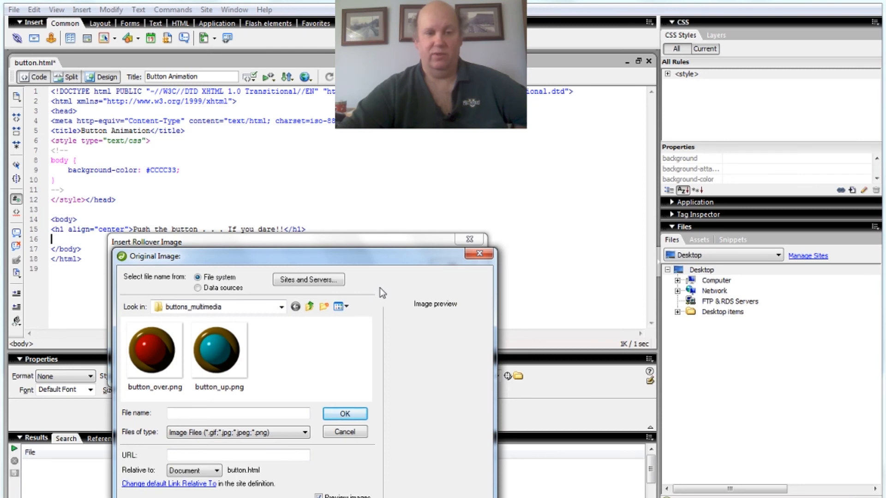
click(219, 349)
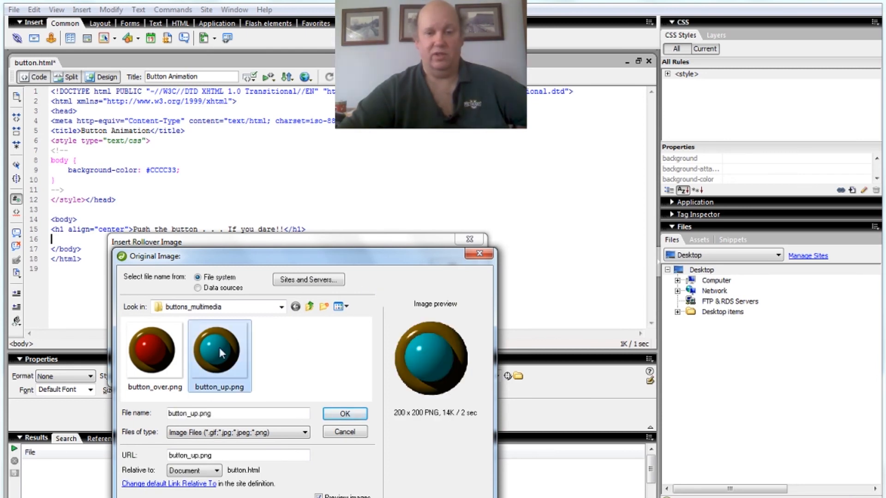
click(330, 417)
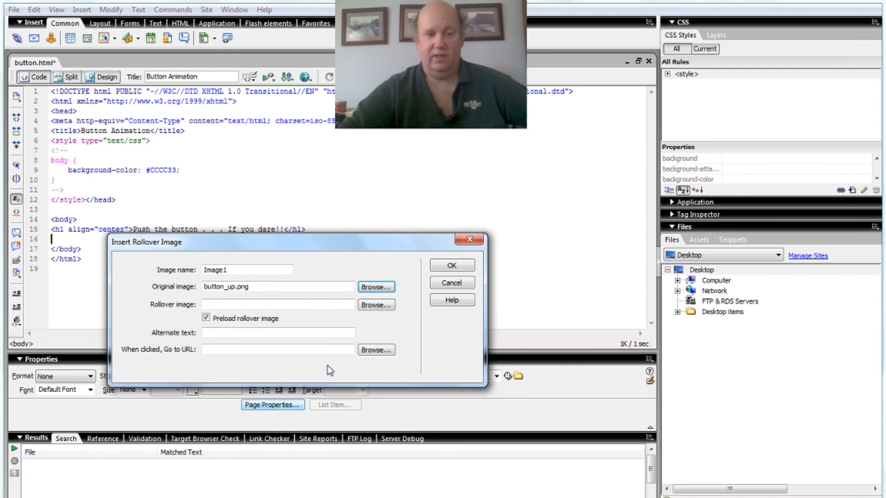
click(376, 306)
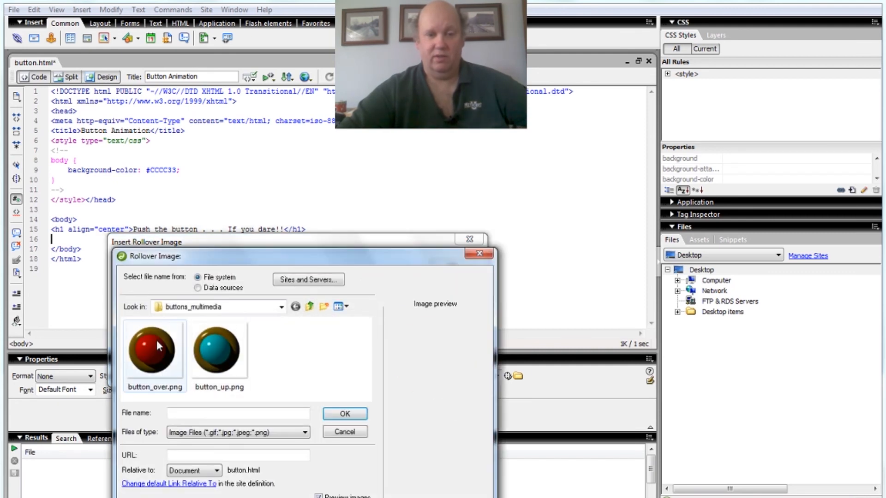
click(156, 340)
click(325, 414)
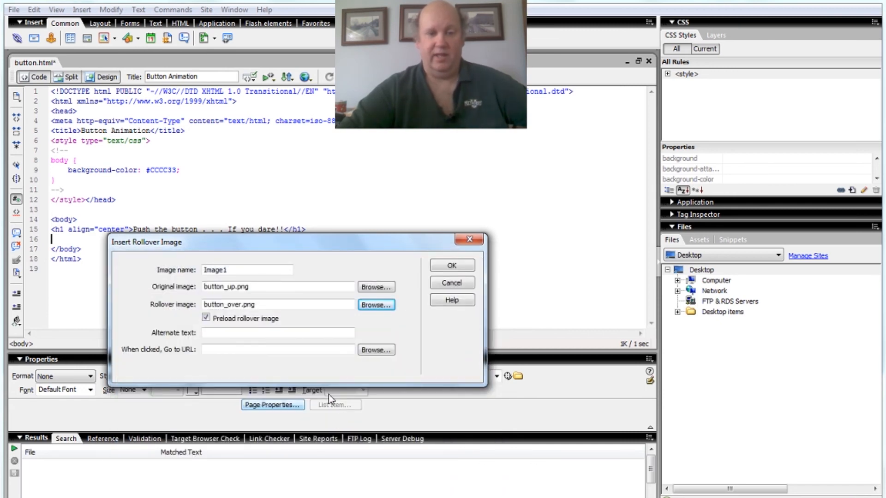
click(218, 351)
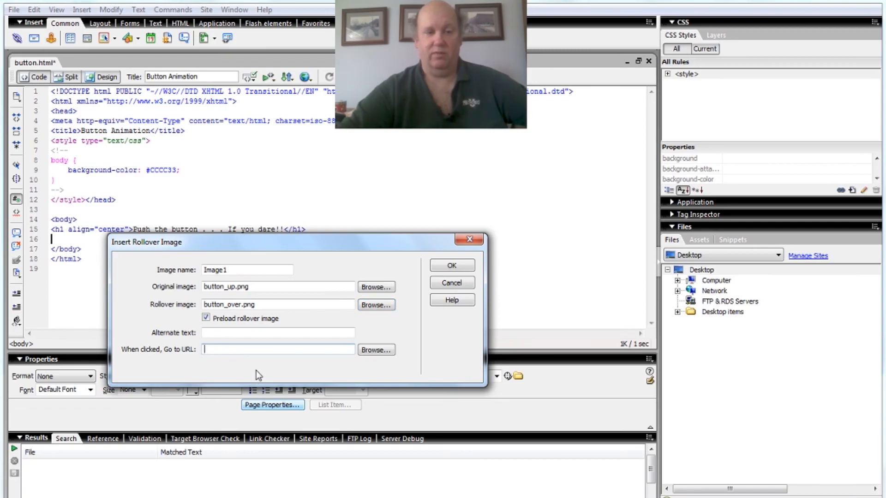
text(http://www.methodistradio.com)
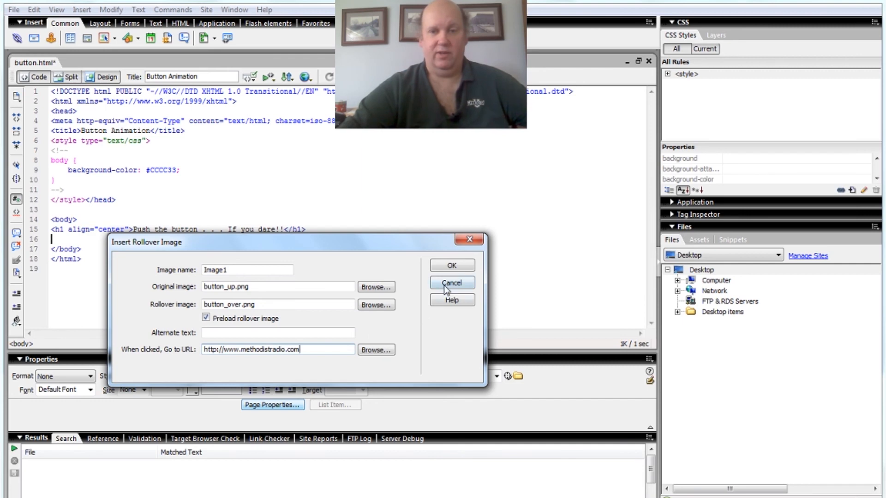
click(452, 268)
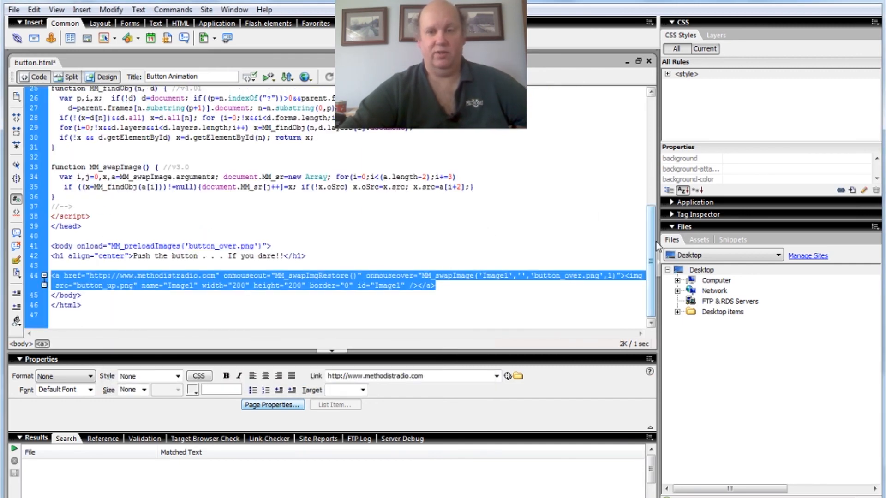
Step: Check the inserted rollover button in the code and the design view, and save the page
scroll(653, 237, up, 1)
drag(653, 237, 604, 212)
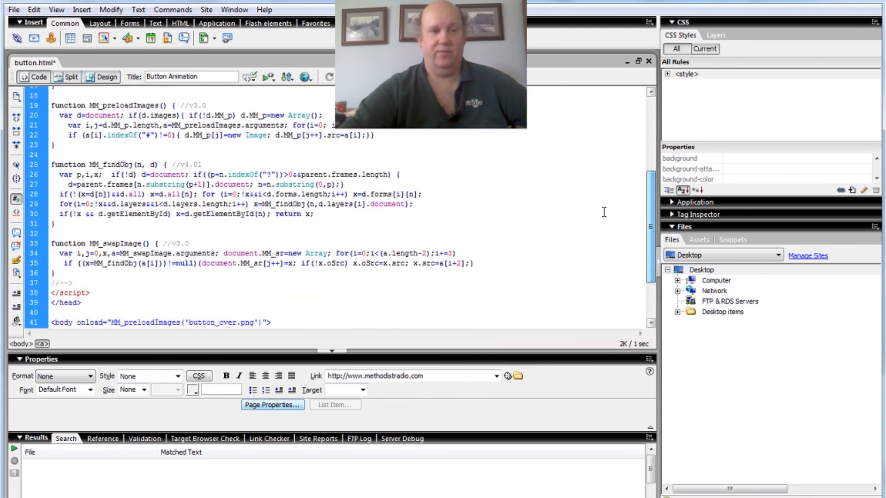
click(106, 77)
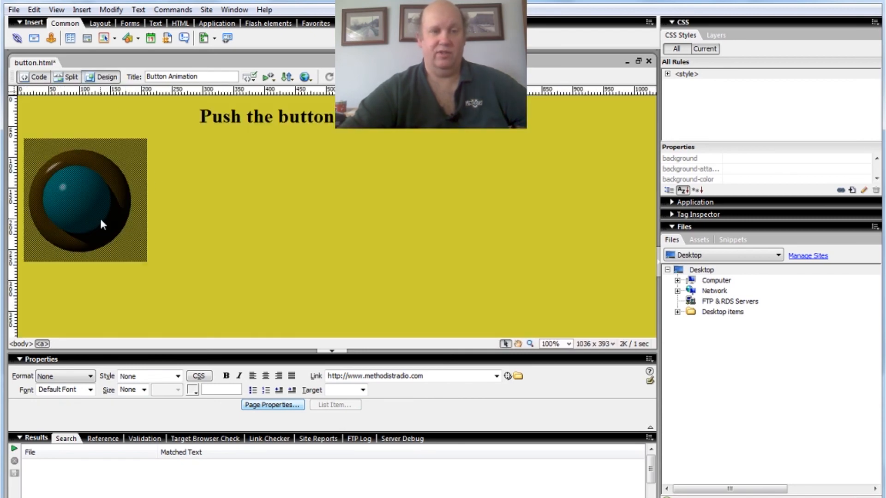
click(29, 79)
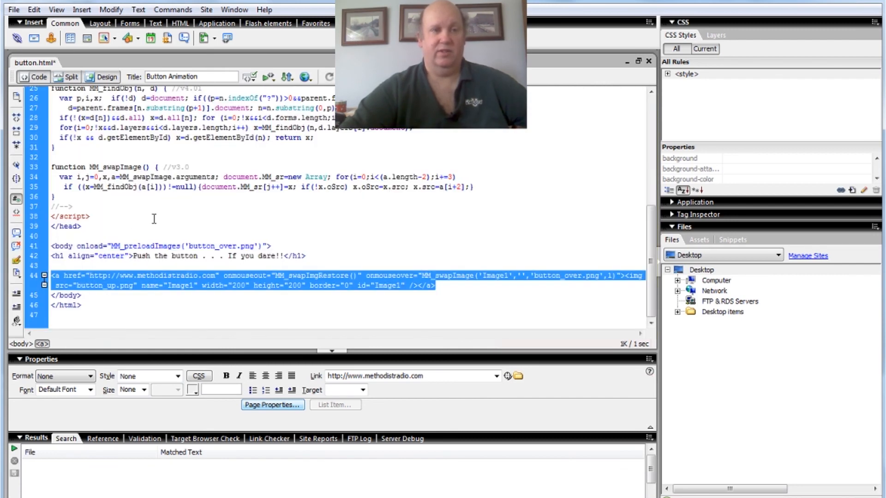
click(15, 10)
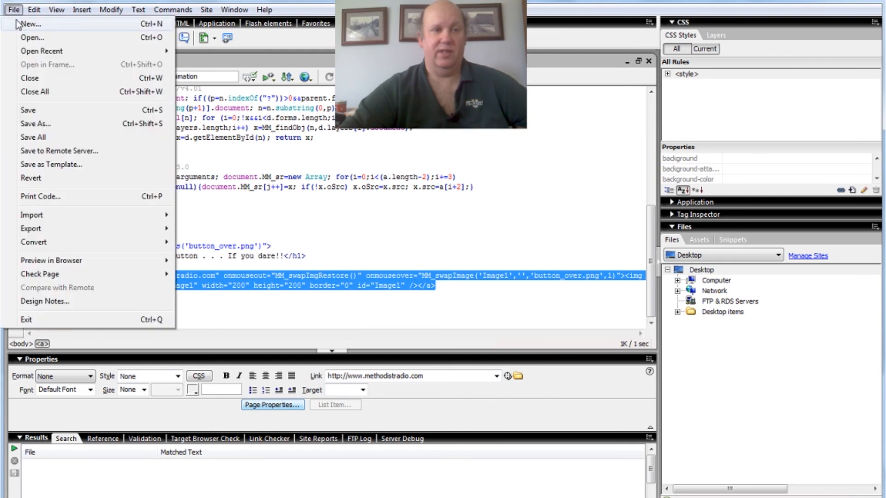
click(24, 110)
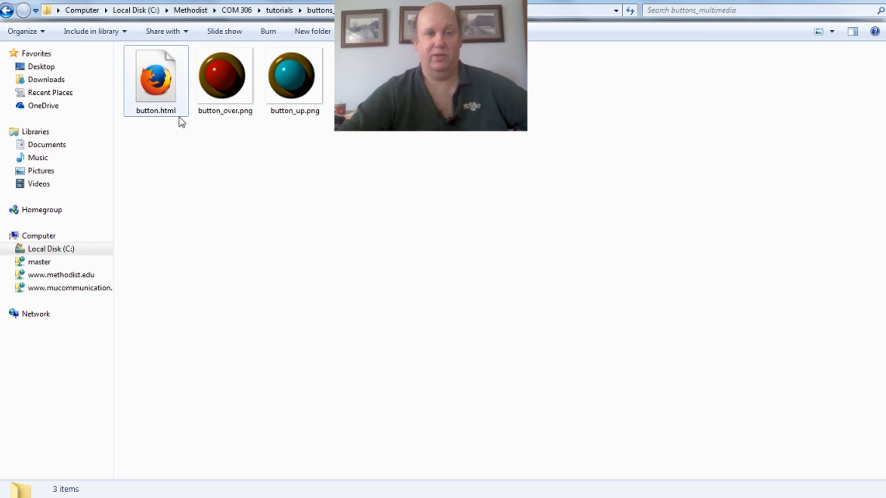
Step: Open button.html from the buttons_multimedia folder in Google Chrome, test the button's link and return to the page
click(161, 90)
right_click(162, 90)
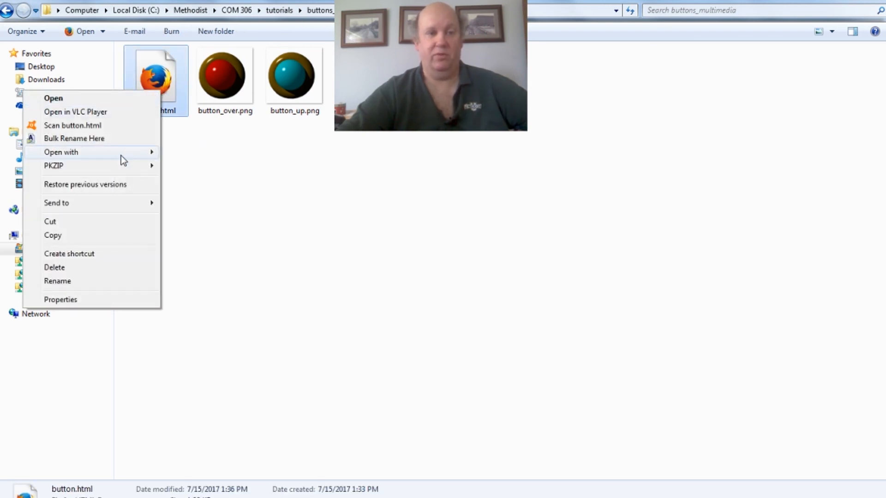
mouse_move(123, 158)
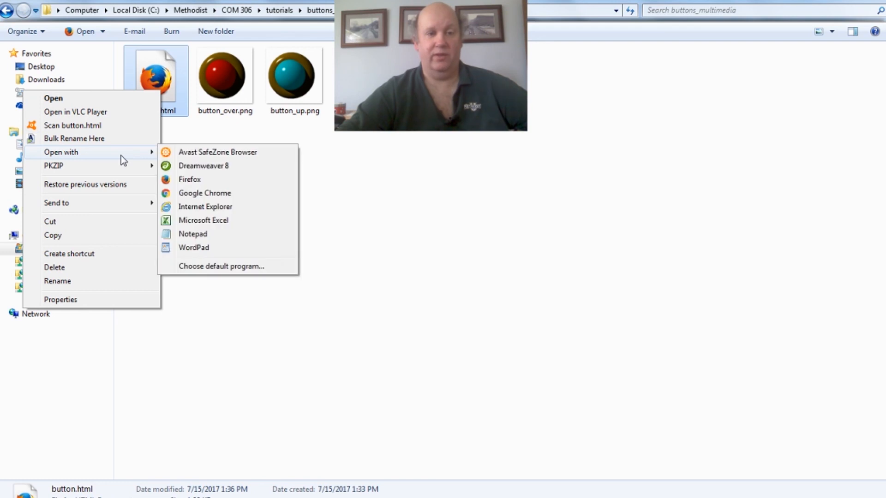
click(219, 196)
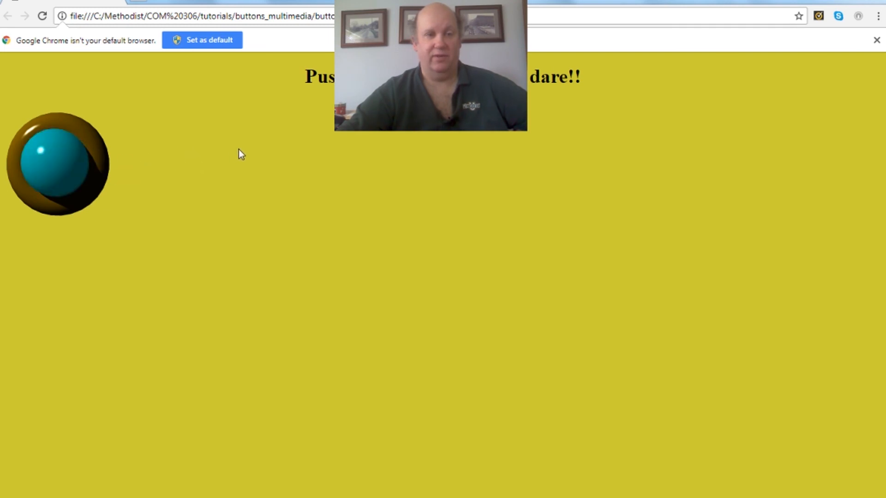
click(61, 171)
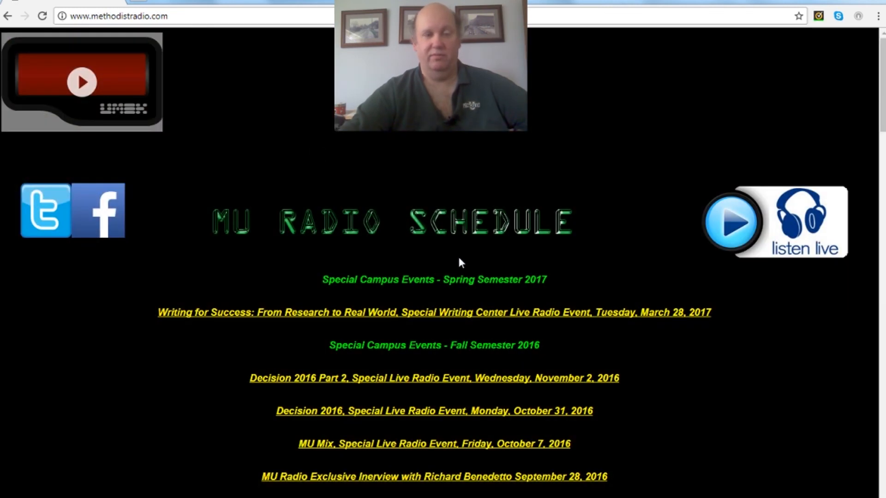
click(8, 16)
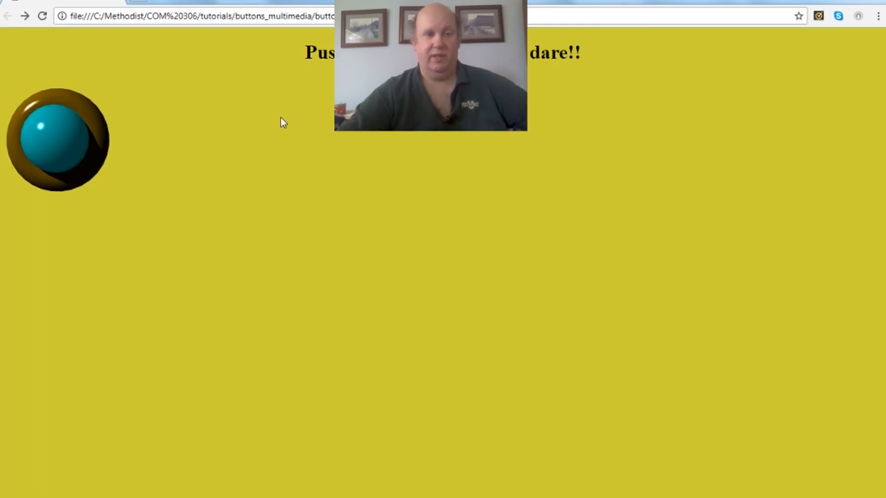